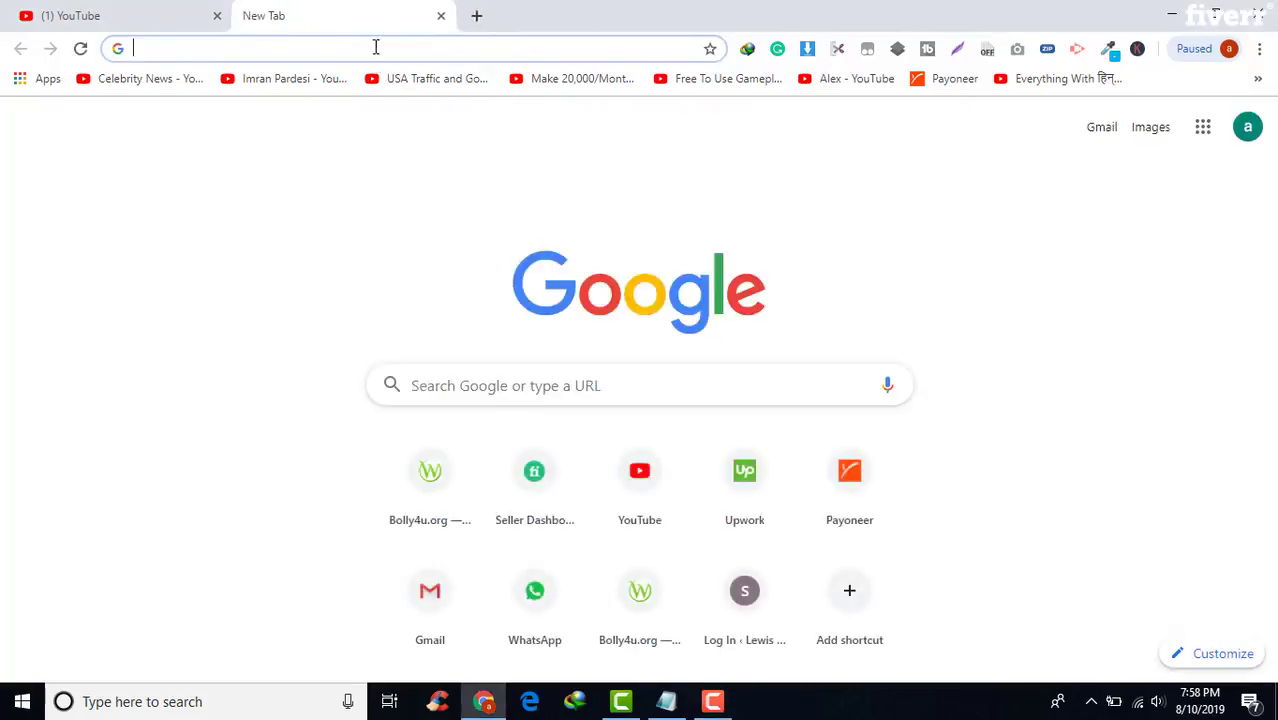
Enter bbqlane.ca/wp-admin in Chrome using the 'bbq' autocomplete suggestion.
text(bbq)
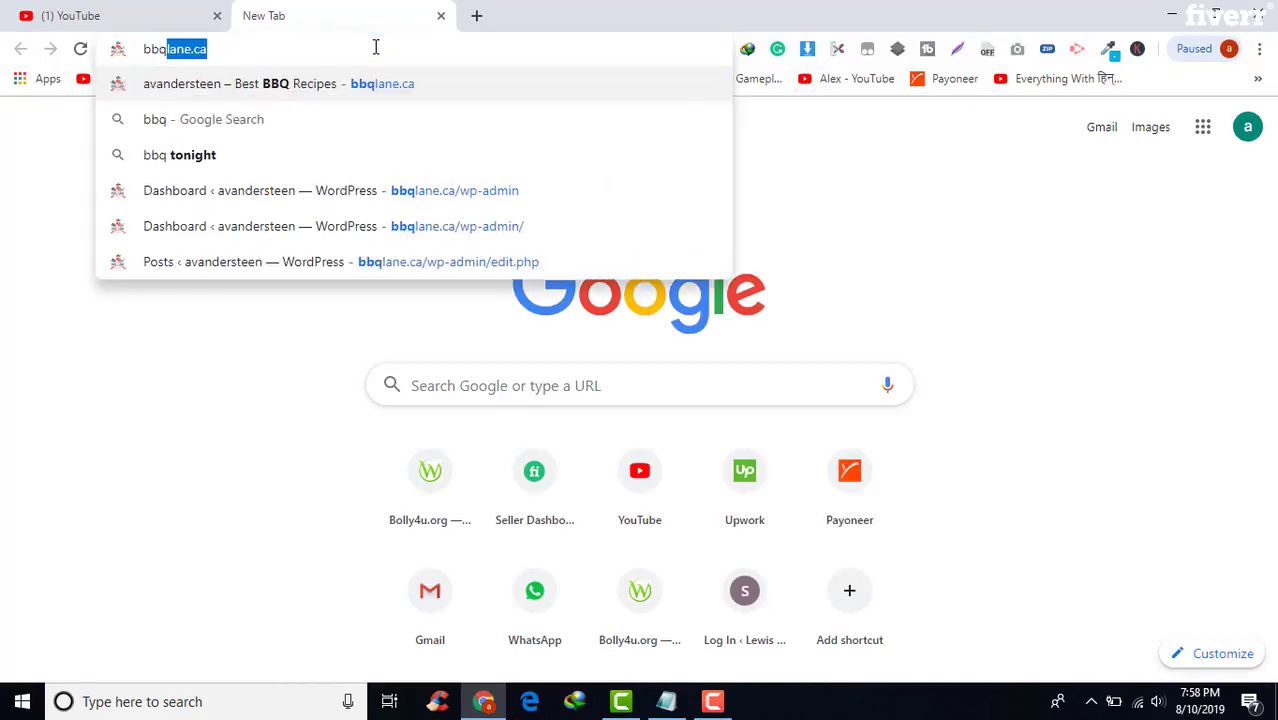
key(BackSpace)
key(Down)
key(Down)
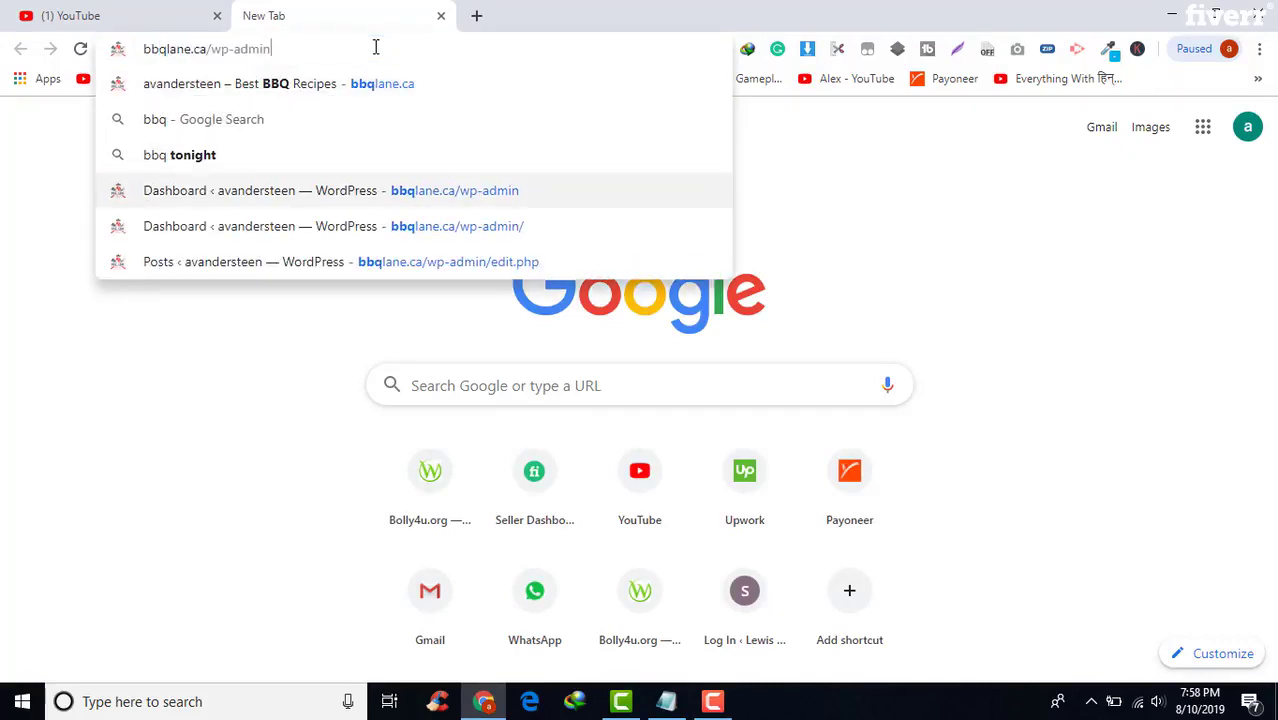
key(Return)
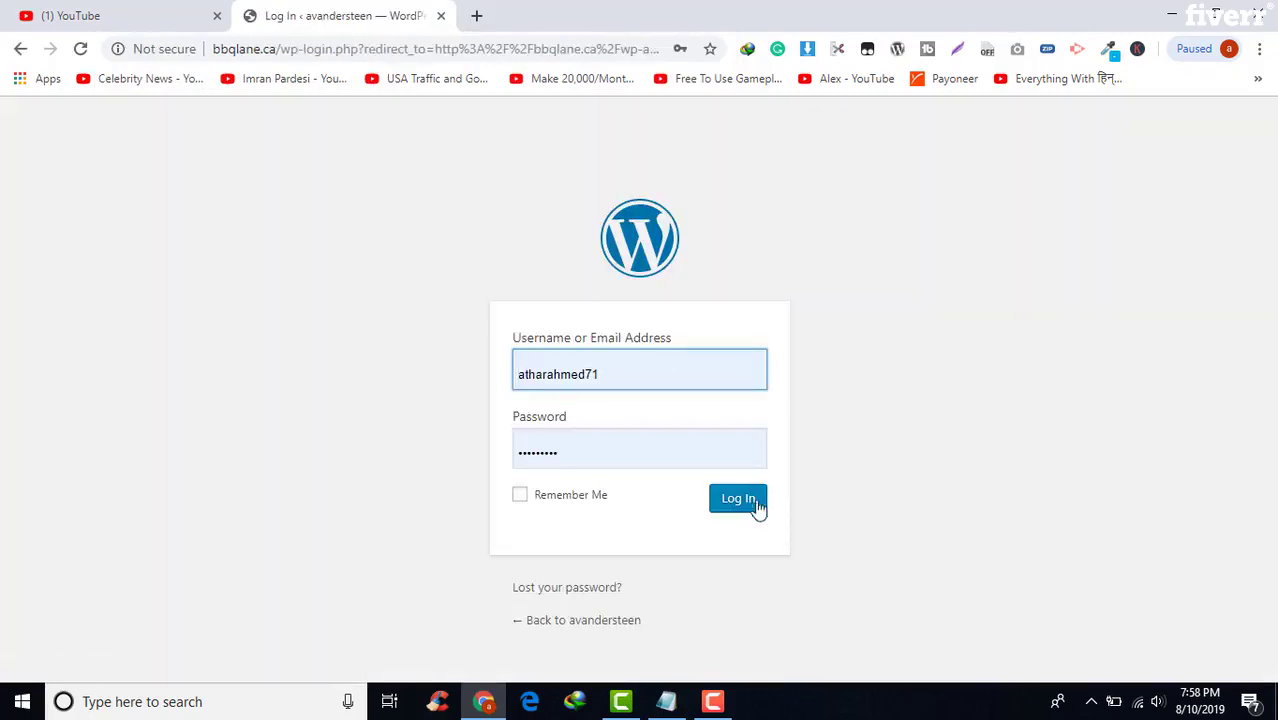
Log in to the WordPress admin with the saved credentials.
click(742, 502)
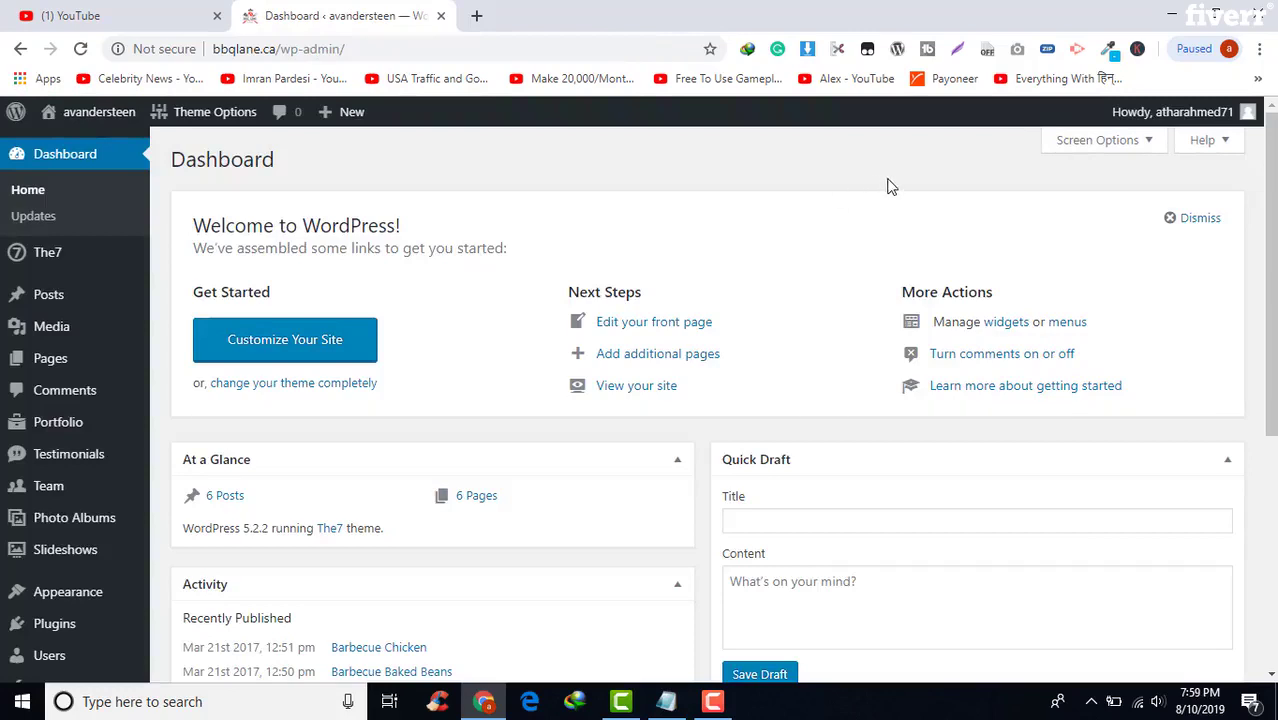
mouse_move(50, 295)
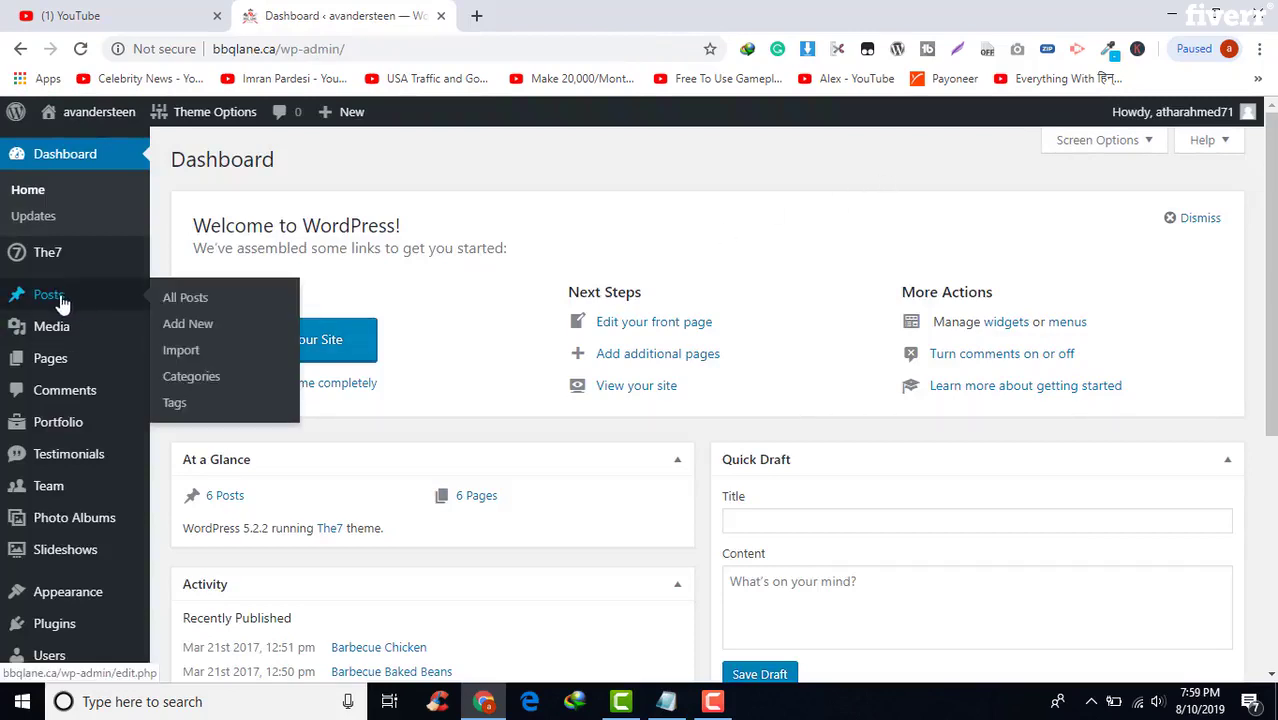
Start a new post and open the live site in a separate browser tab.
click(190, 330)
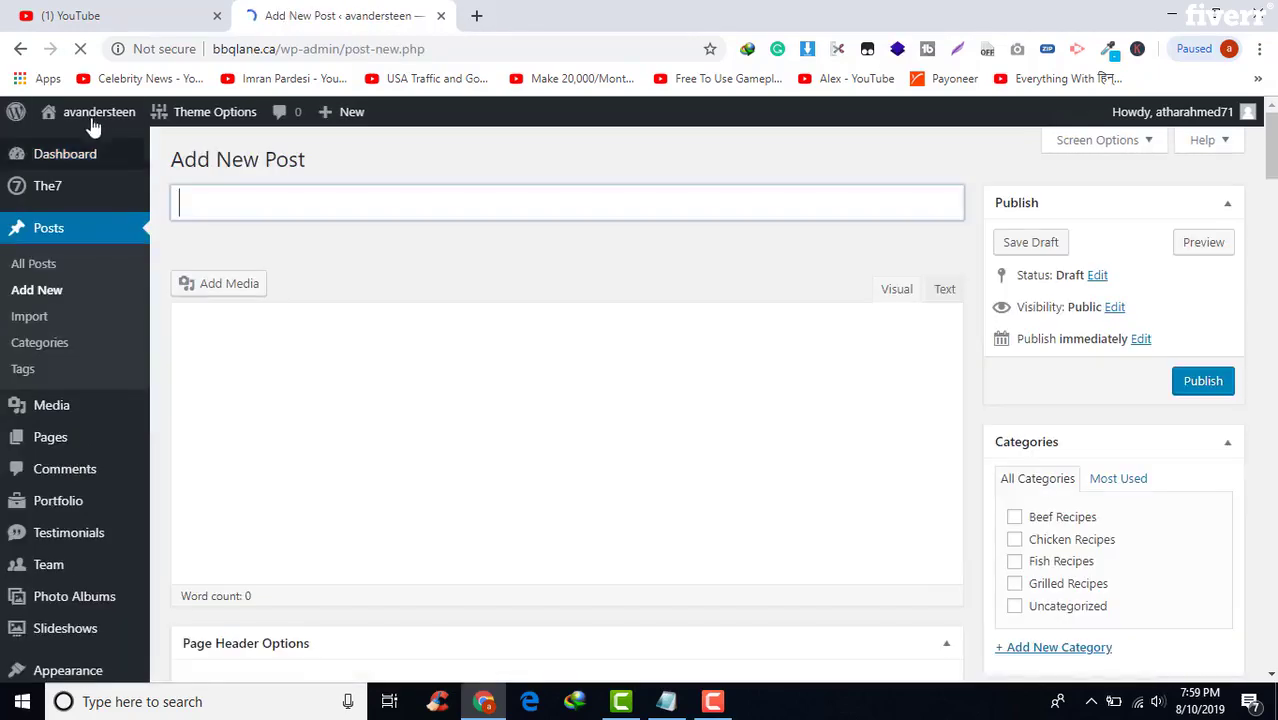
mouse_move(94, 120)
right_click(96, 150)
click(165, 157)
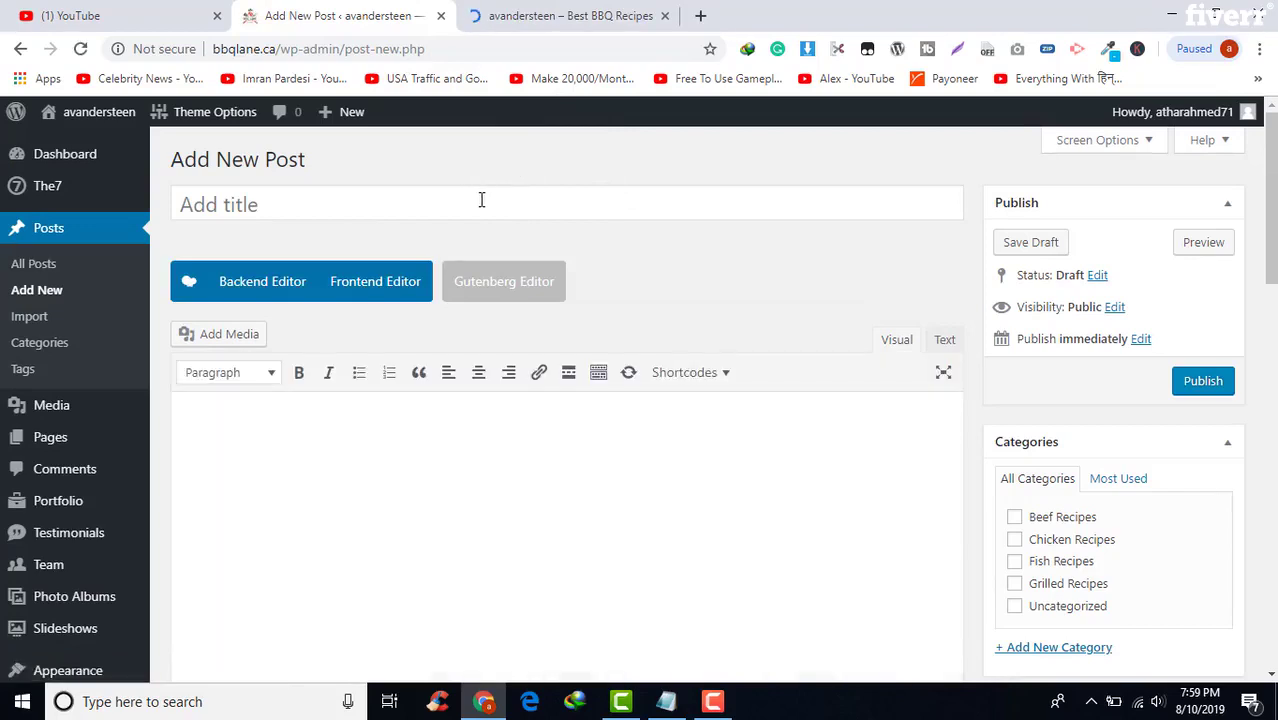
Title the post 'New Chicken Recipe'.
click(301, 204)
text(N)
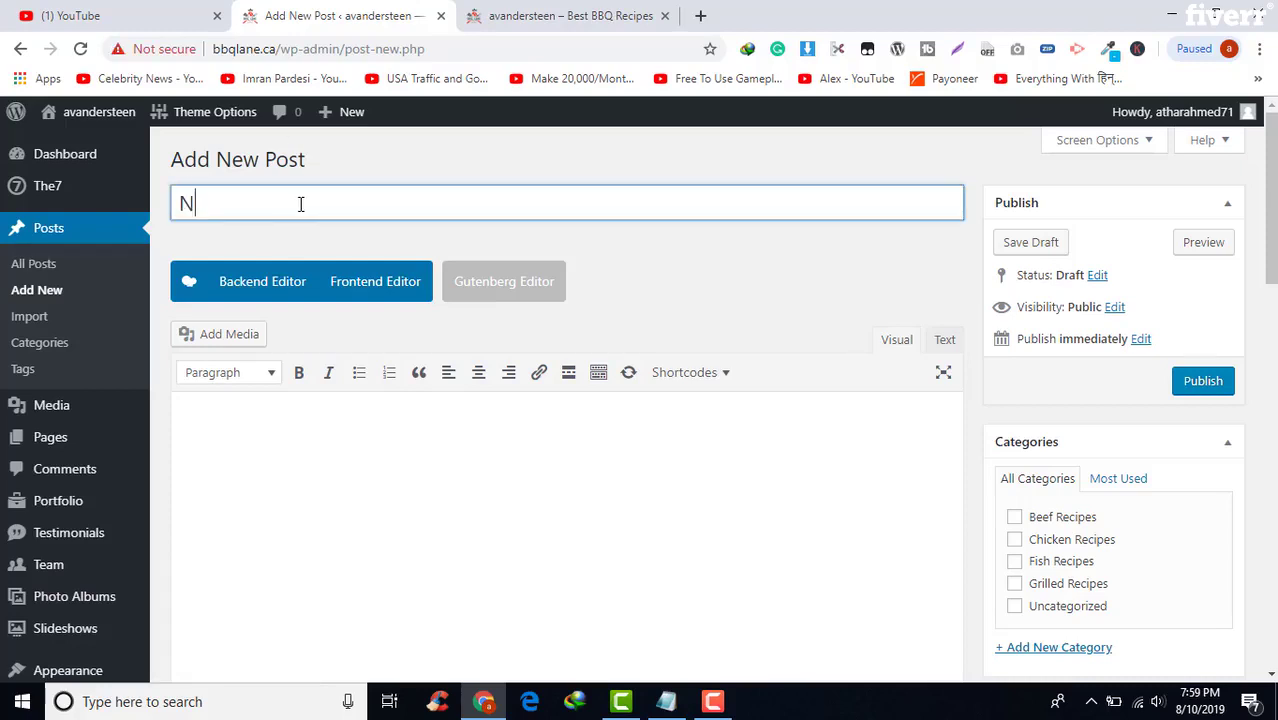
text(ew Chicken Recipe)
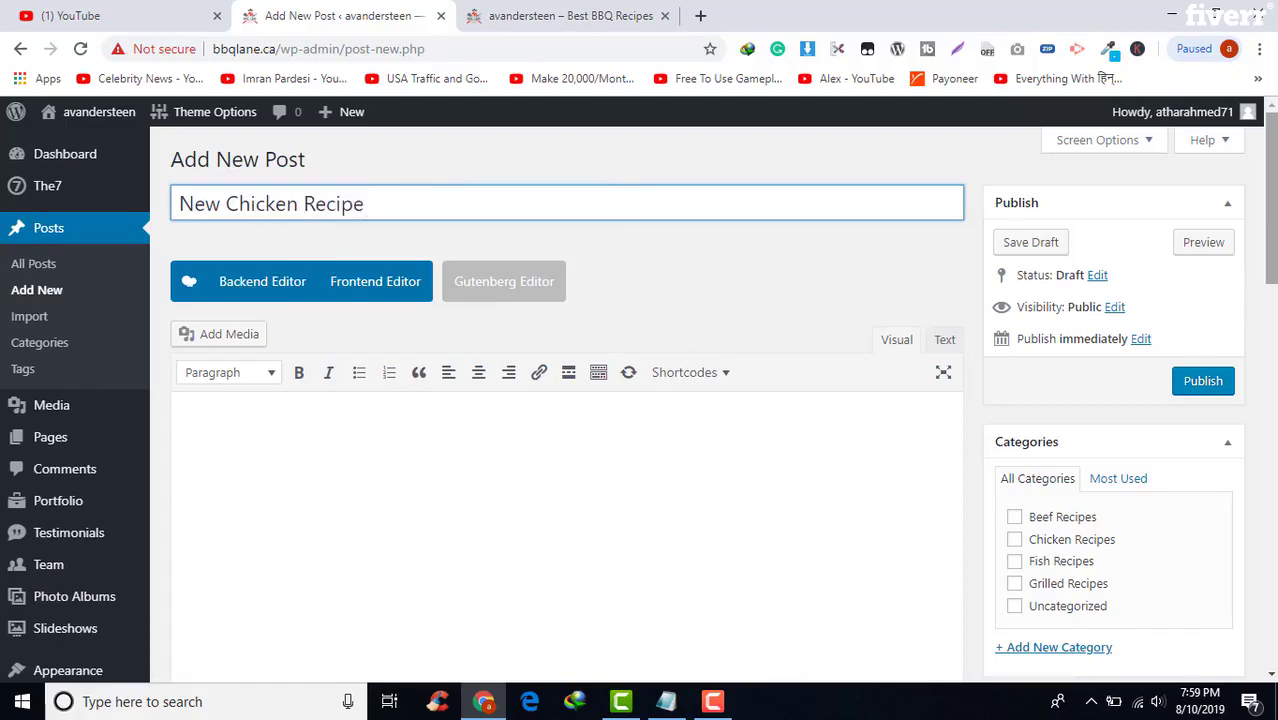
scroll(1268, 200, down, 1)
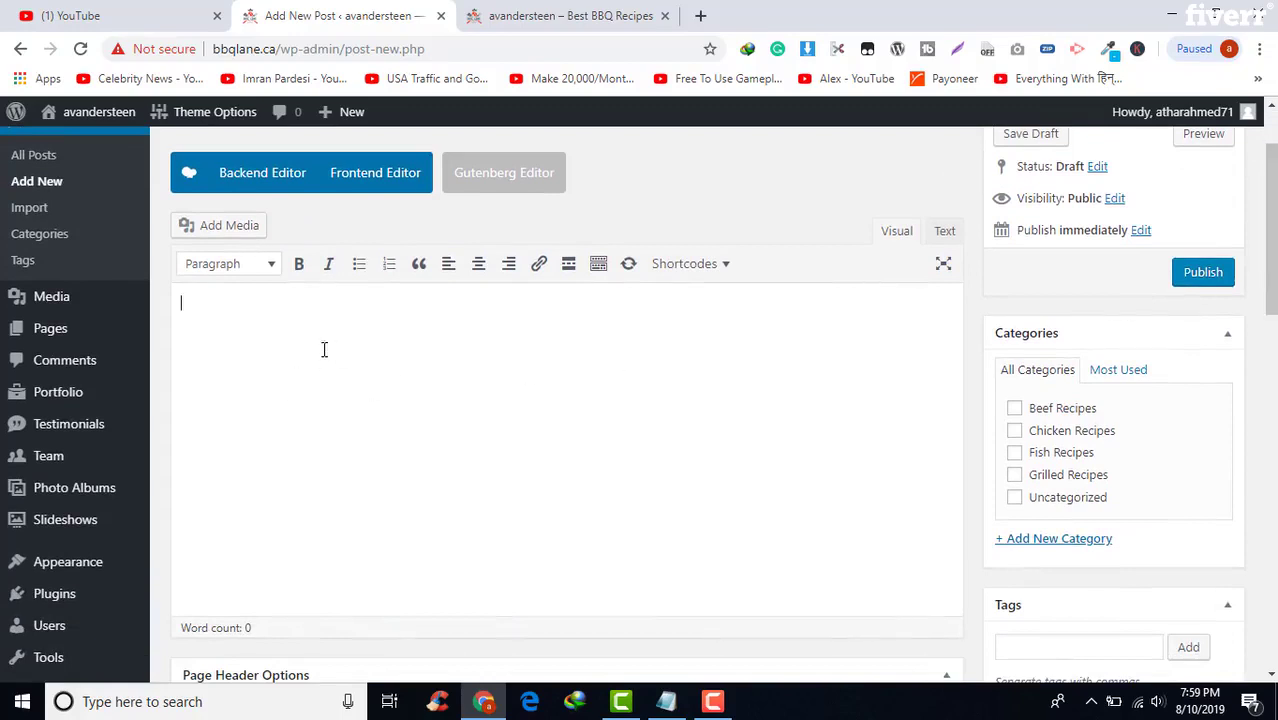
Paste the Notepad placeholder text into the post body, adding a blank line after paragraph one.
click(666, 701)
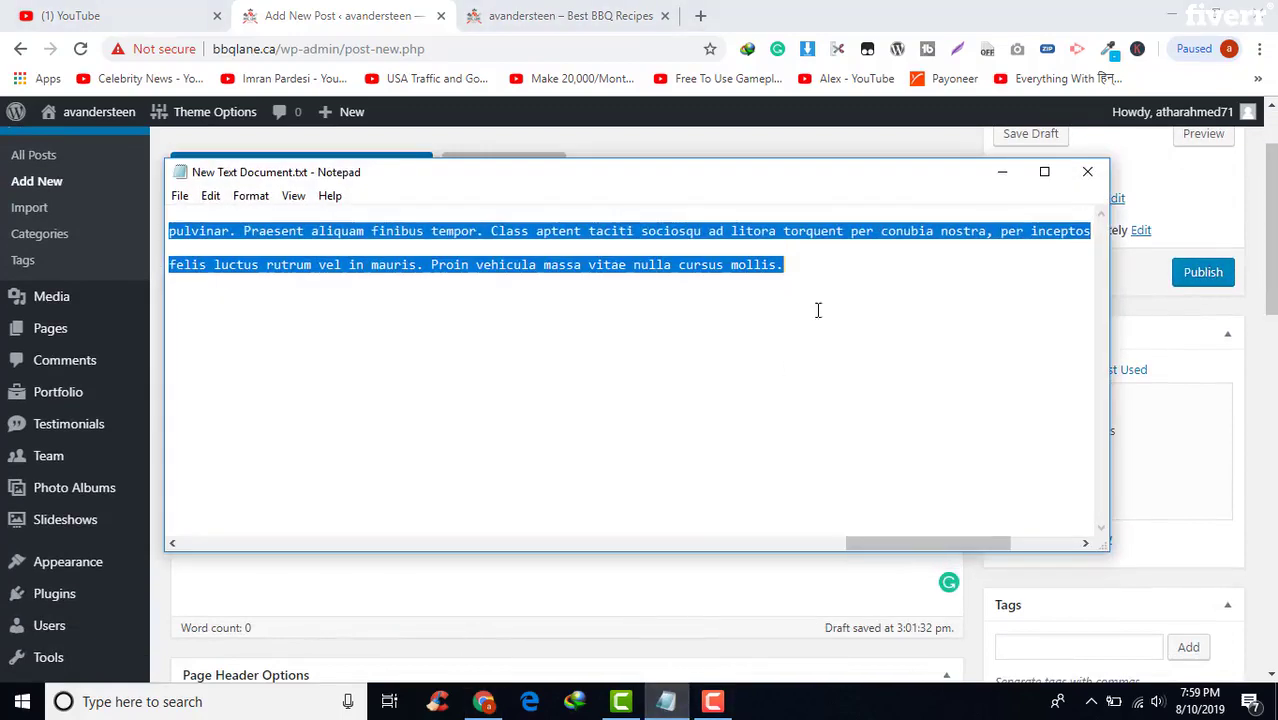
click(1001, 173)
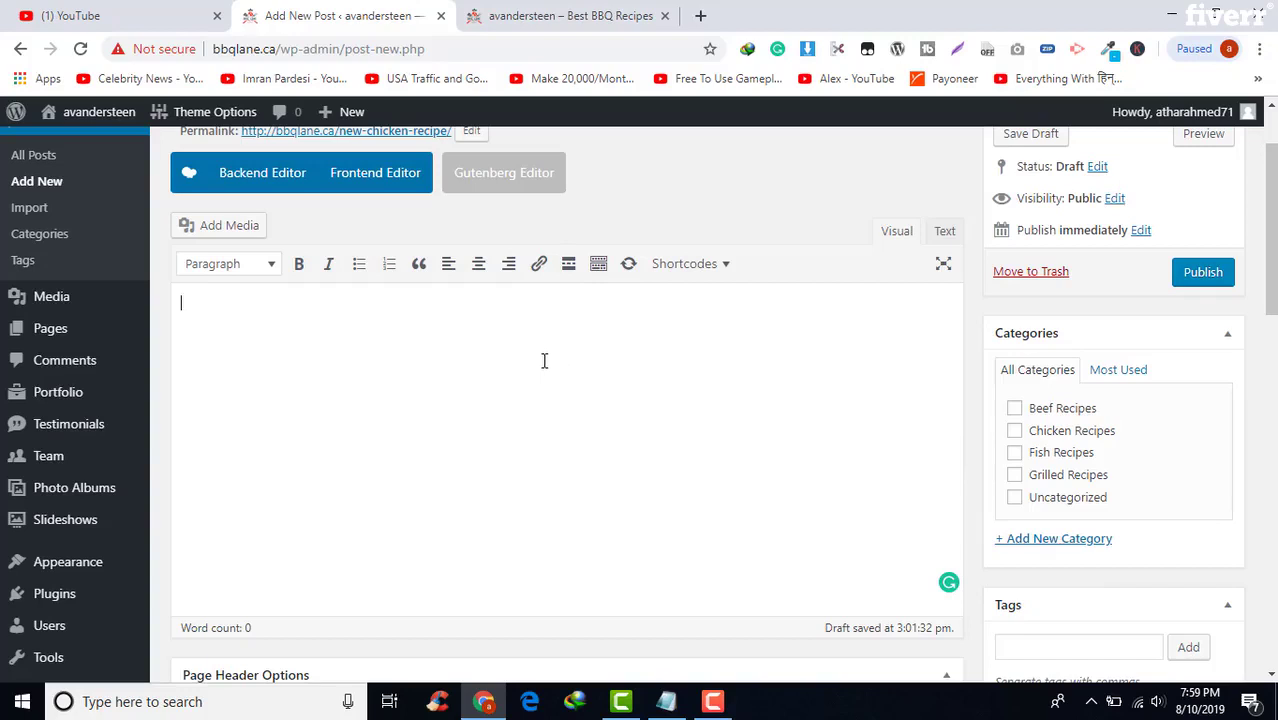
text(Etiam molestie lacus ac consequat viverra. Nulla facilisi. Suspendisse potenti. Suspendisse potenti. Aenean convallis luctus lacus, consectetur auctor lacus commodo eu. Pellentesque vel laoreet nulla. Suspendisse mattis erat urna, nec aliquam nulla tincidunt non. Nunc sed molestie magna.This is how to edit a post. Phasellus vel neque et ex pellentesque semper vel et sapien. Maecenas massa ante, posuere ut sapien et, scelerisque congue nisl. Aenean sed laoreet eros. Nulla est justo, mattis eget pulvinar sed, molestie ut magna. Etiam pharetra lacinia sapien, in volutpat sem pellentesque non. Ut leo lacus, vulputate sed dolor accumsan, ornare sollicitudin tortor. Quisque feugiat erat at dignissim laoreet. Sed eget diam tempus, commodo sem et, pharetra ex. Proin vel ultrices augue. Sed luctus vestibulum pulvinar. Praesent aliquam finibus tempor. Class aptent taciti sociosqu ad litora torquent per conubia nostra, per inceptos himenaeos. Proin maximus enim et commodo tempus.  Nulla eget ex gravida, pulvinar quam id, pretium dolor. In leo purus, maximus vel ipsum in, ornare fermentum massa. Quisque tristique, justo nec ullamcorper egestas, odio nibh faucibus elit, ut maximus orci nisl sed nulla. Phasellus sed congue libero. Donec finibus ac augue pellentesque scelerisque. Suspendisse at hendrerit nulla. Praesent a interdum sapien. In eleifend accumsan lectus, id finibus nibh. Morbi sagittis nunc non odio euismod ultrices. Pellentesque tristique erat pellentesque felis luctus rutrum vel in mauris. Proin vehicula massa vitae nulla cursus mollis.)
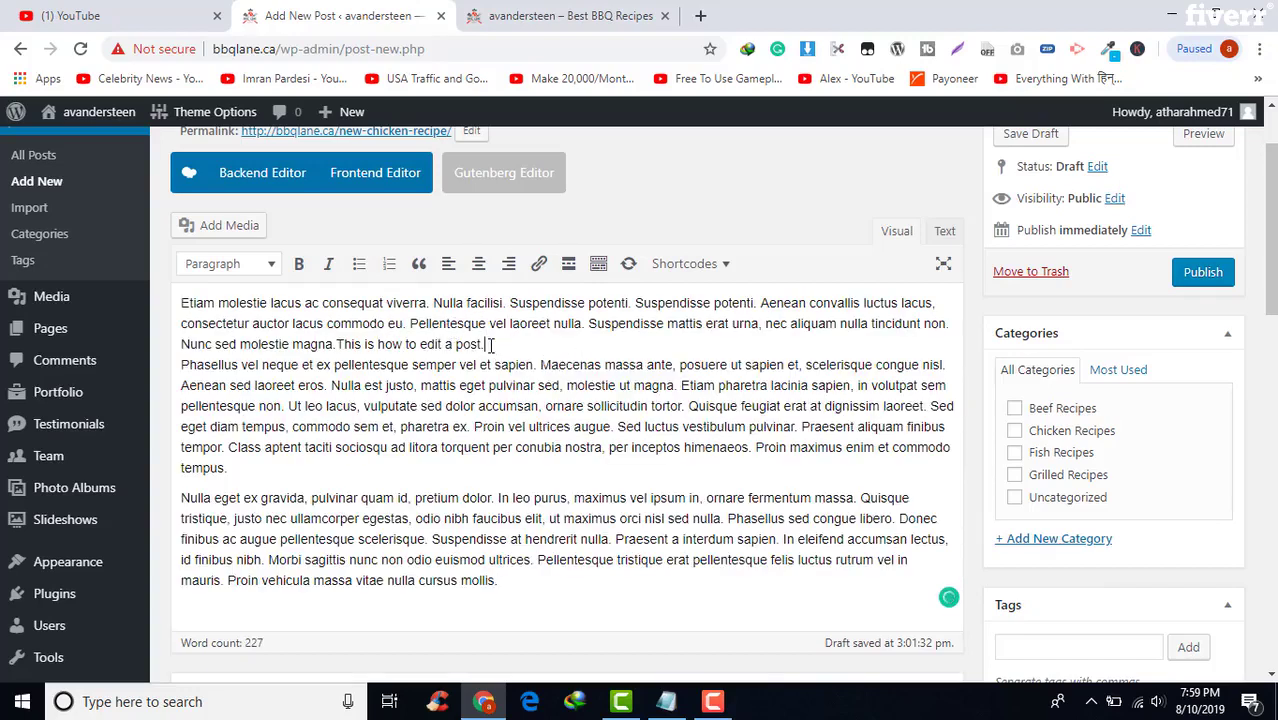
key(Return)
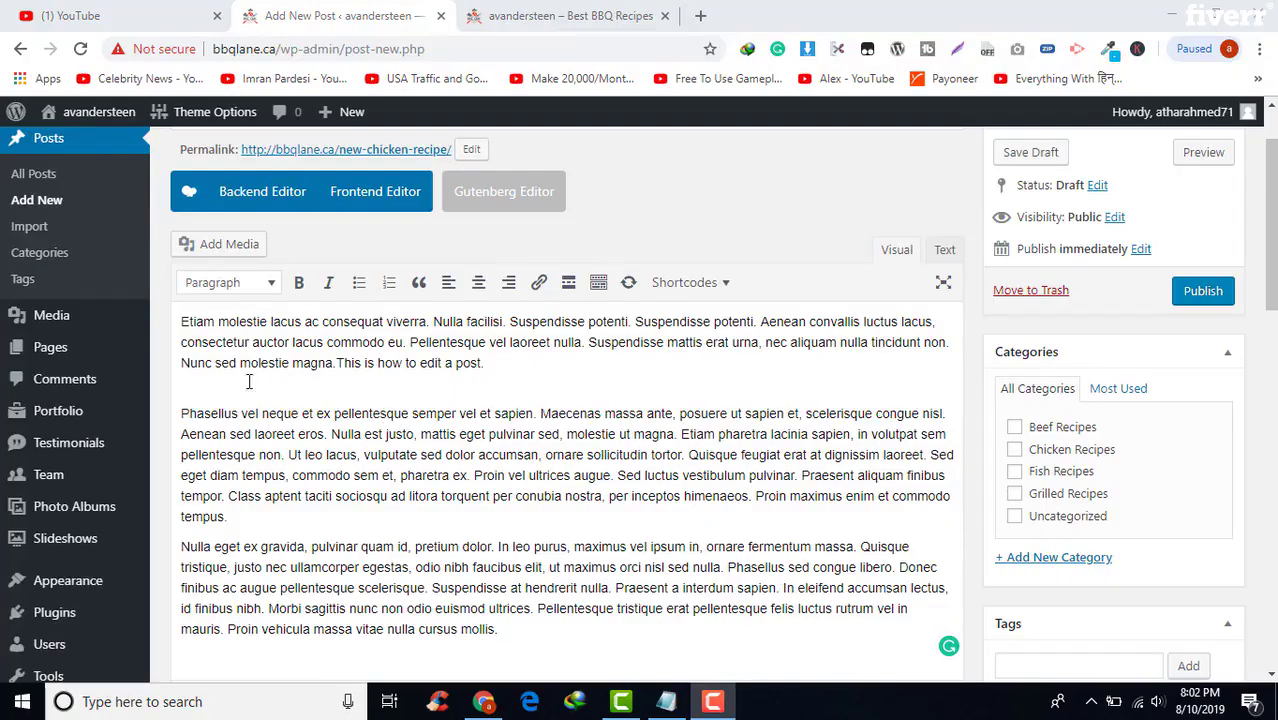
click(189, 389)
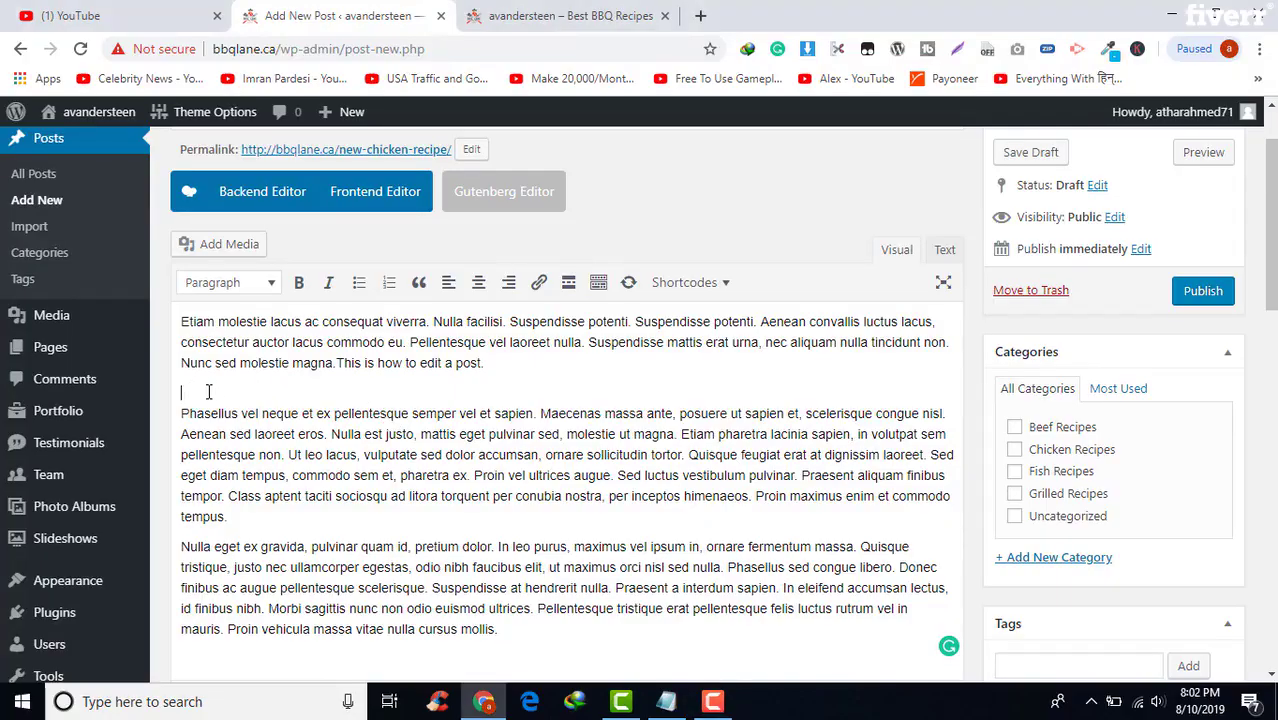
Insert IMG_9203.jpg after the first paragraph, center it, and open its Image Details.
click(226, 245)
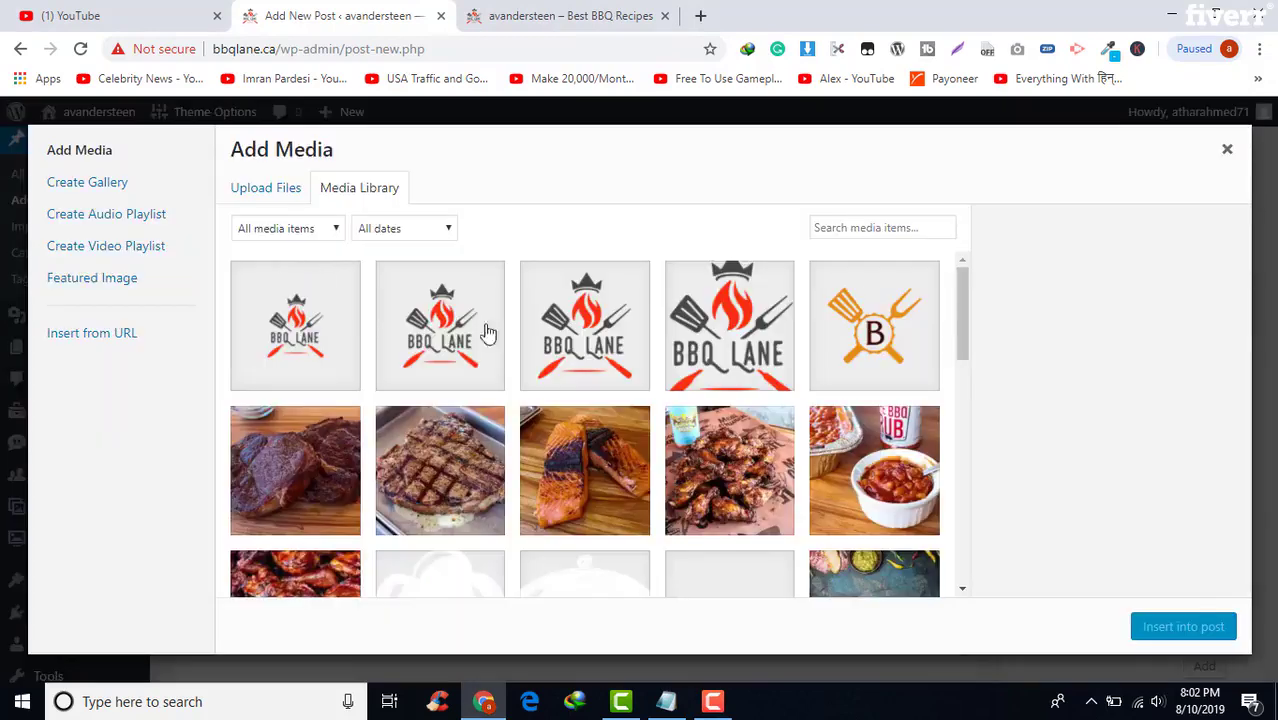
click(334, 494)
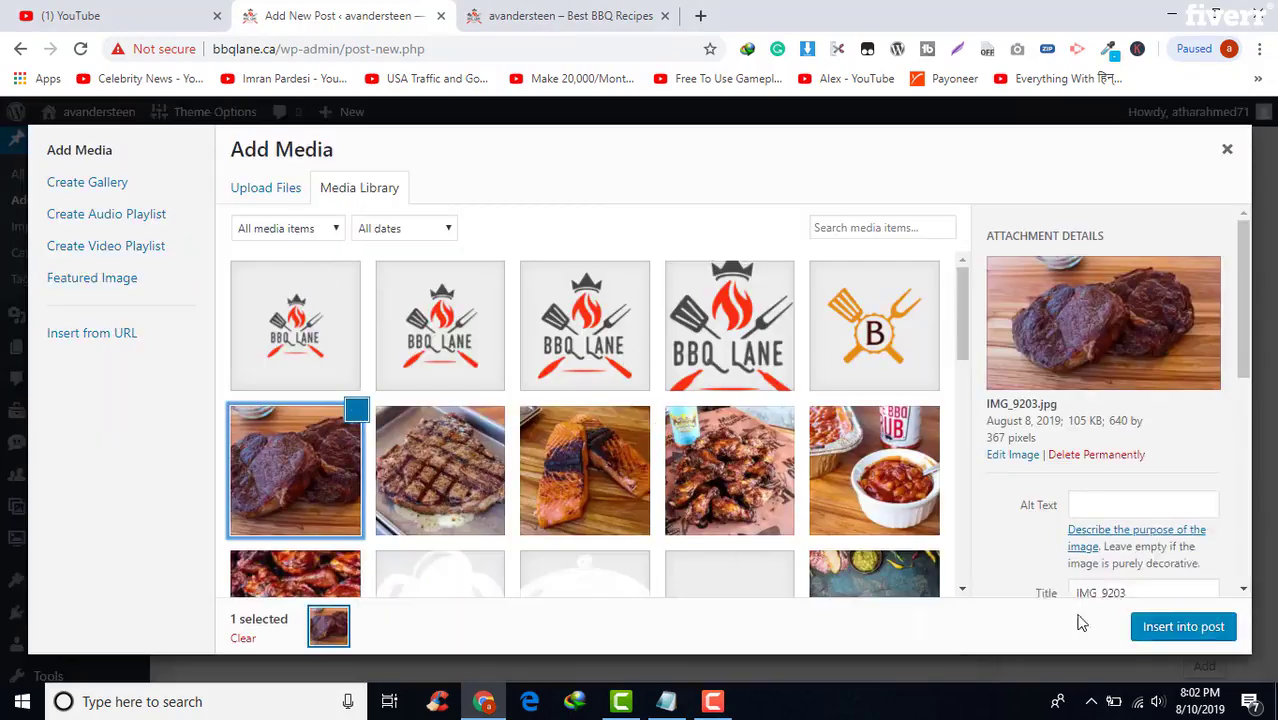
key(Escape)
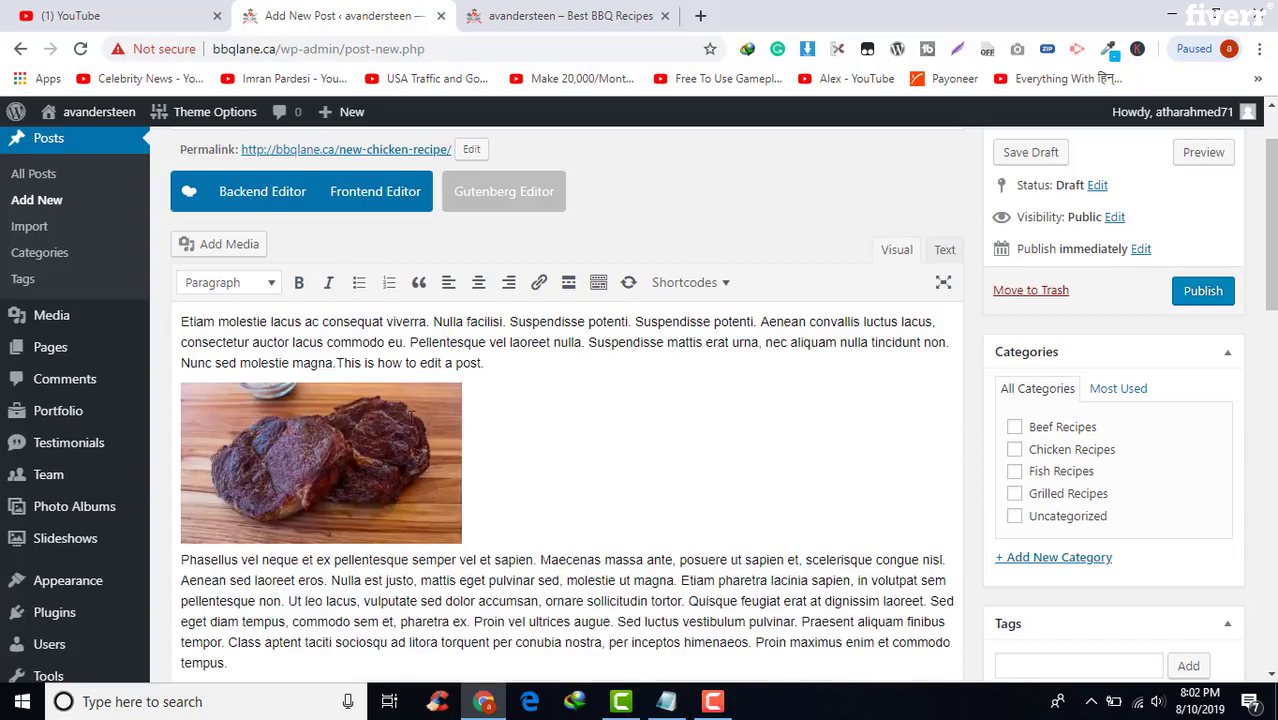
click(432, 434)
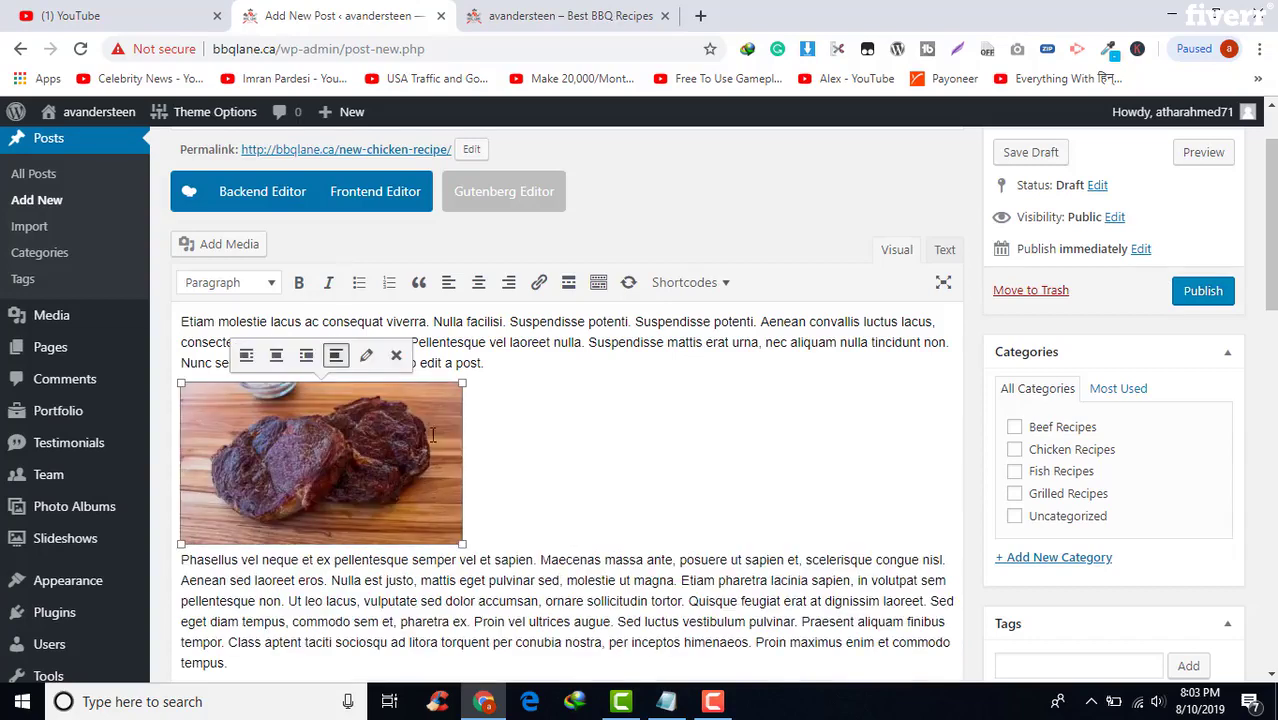
click(275, 362)
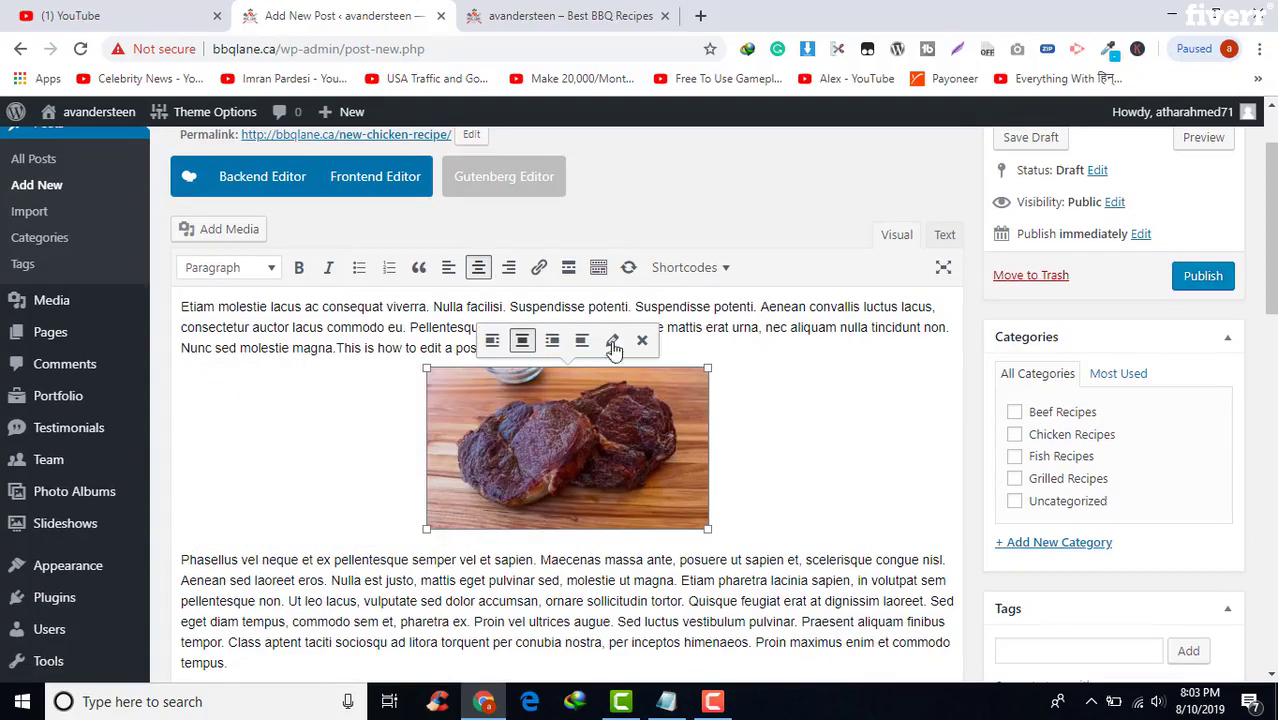
click(612, 345)
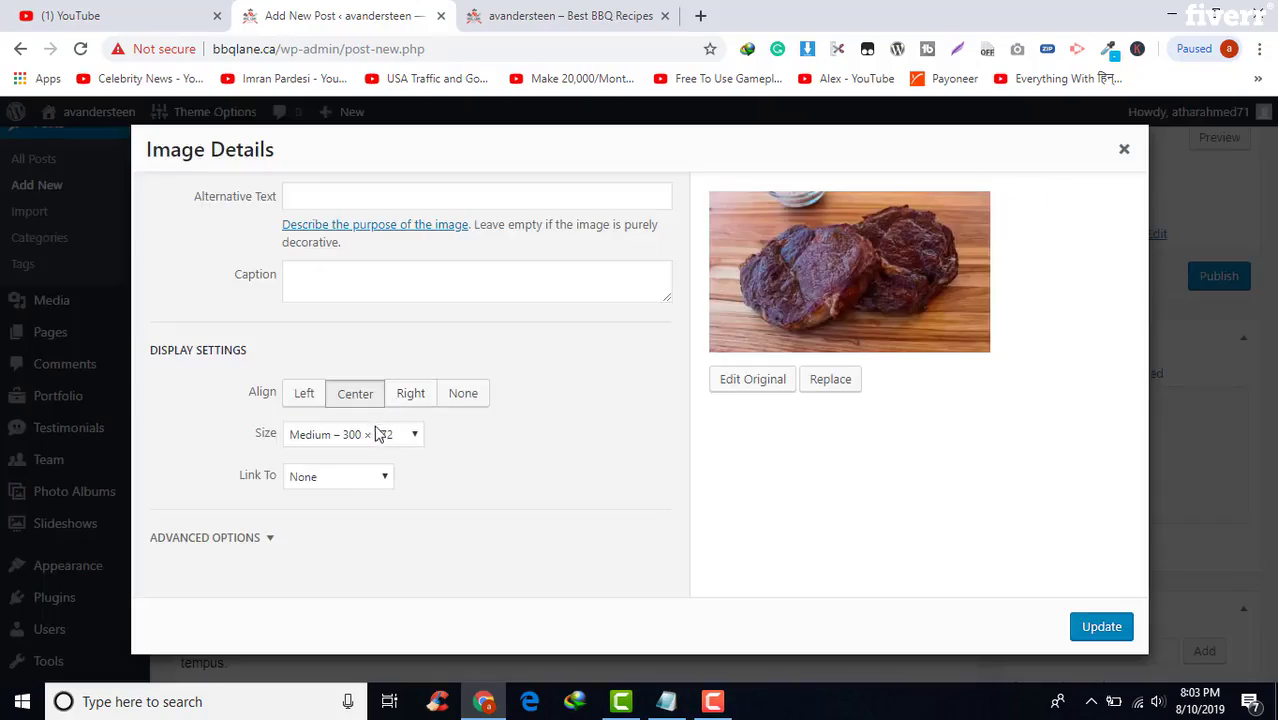
Resize the steak photo to Full Size 640 × 367, then delete it from the post.
click(378, 435)
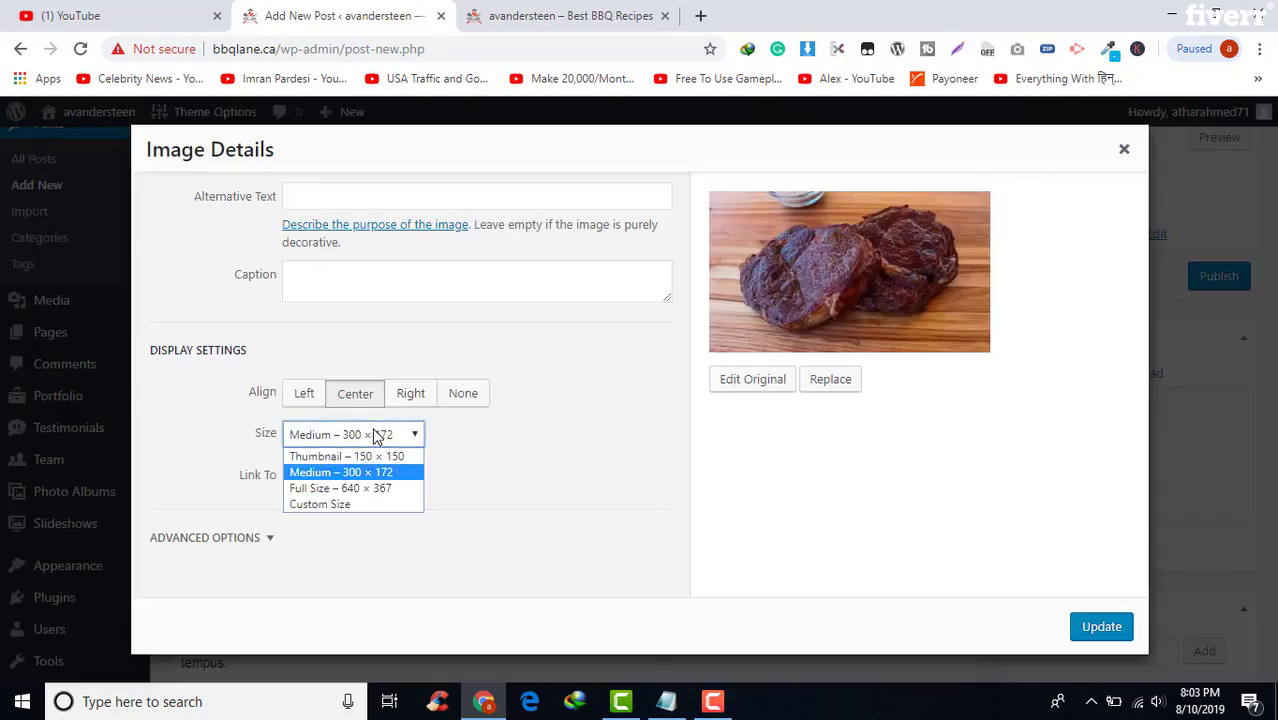
click(412, 487)
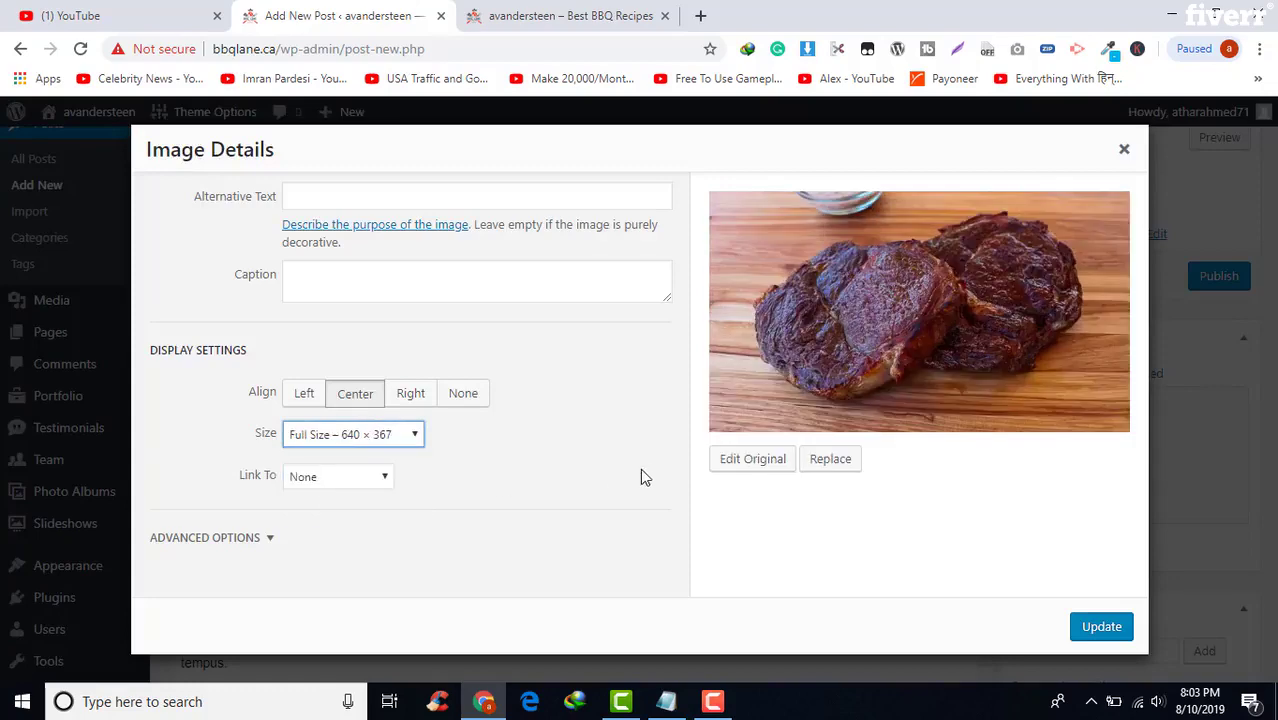
click(1098, 628)
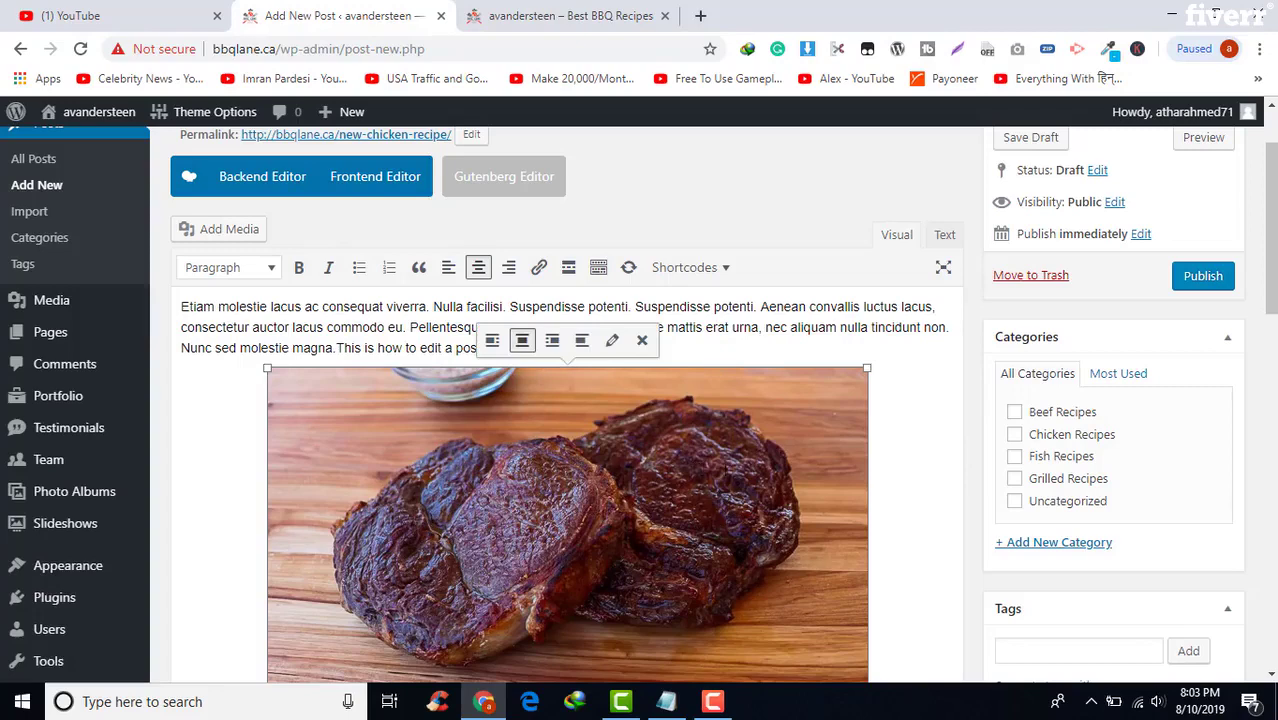
click(643, 343)
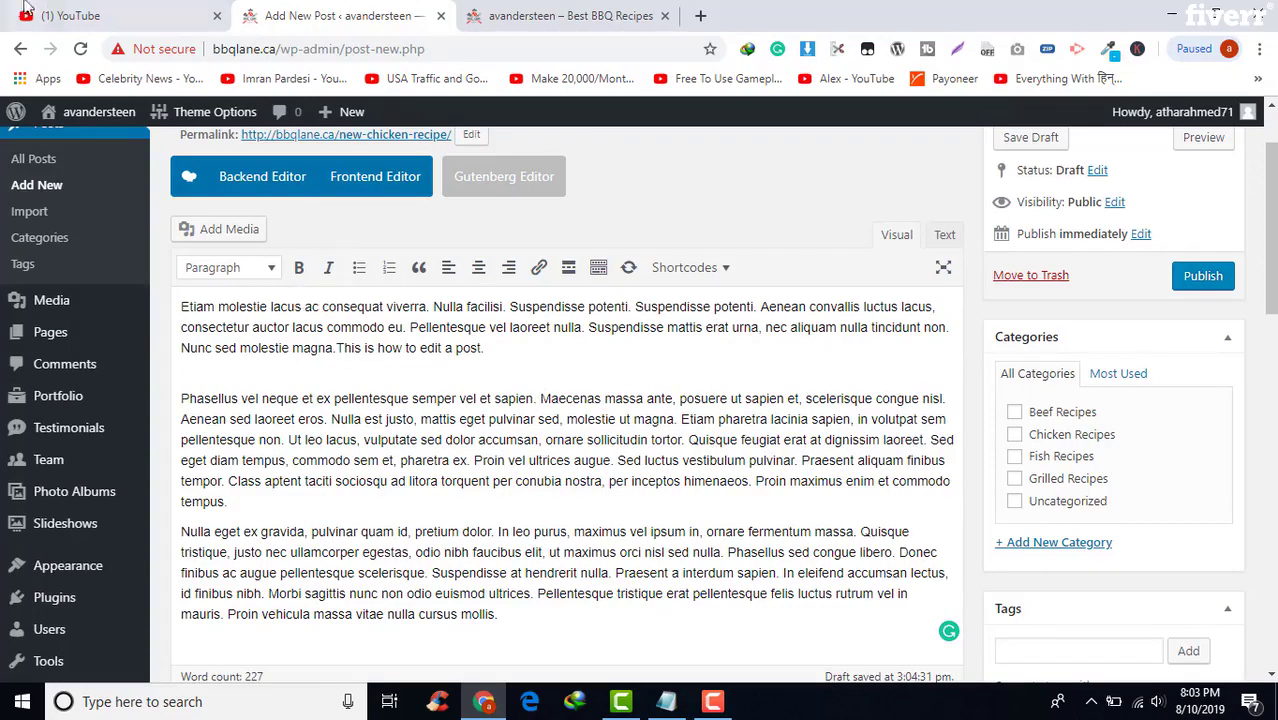
click(238, 370)
Open the Bakra Eid Fantasy video from YouTube in a new tab.
click(88, 16)
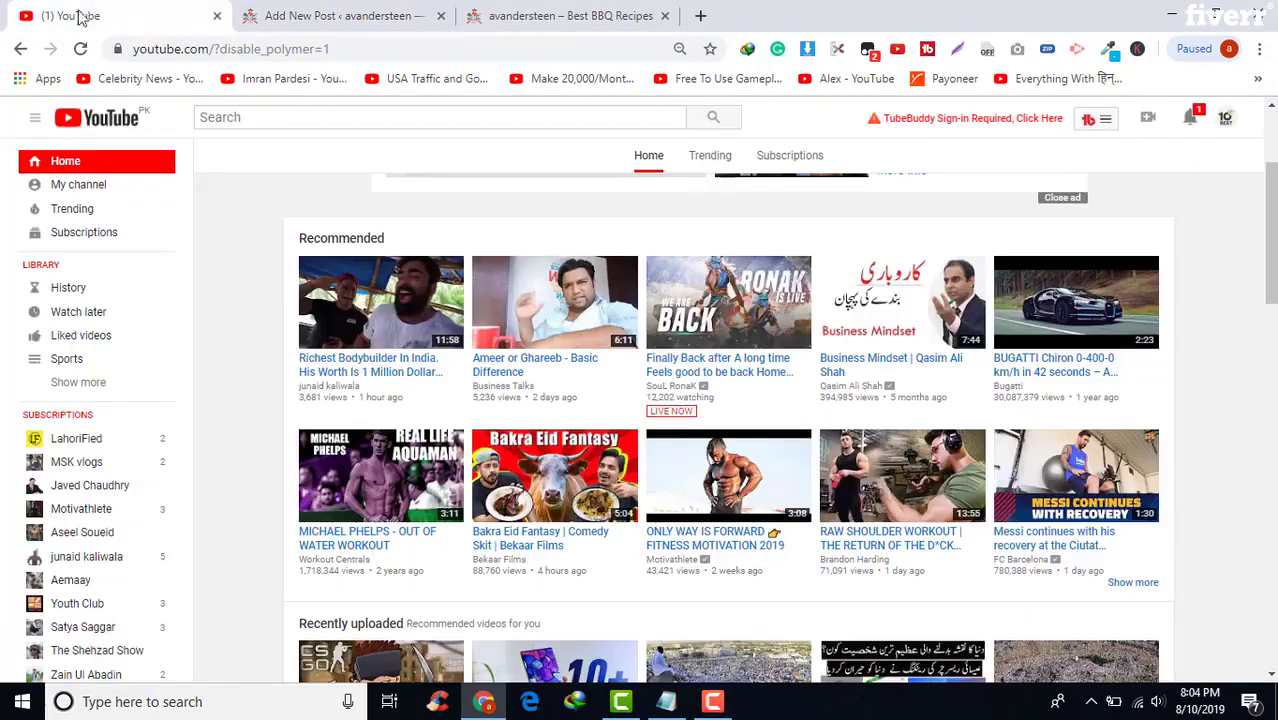
right_click(542, 457)
click(568, 470)
click(345, 15)
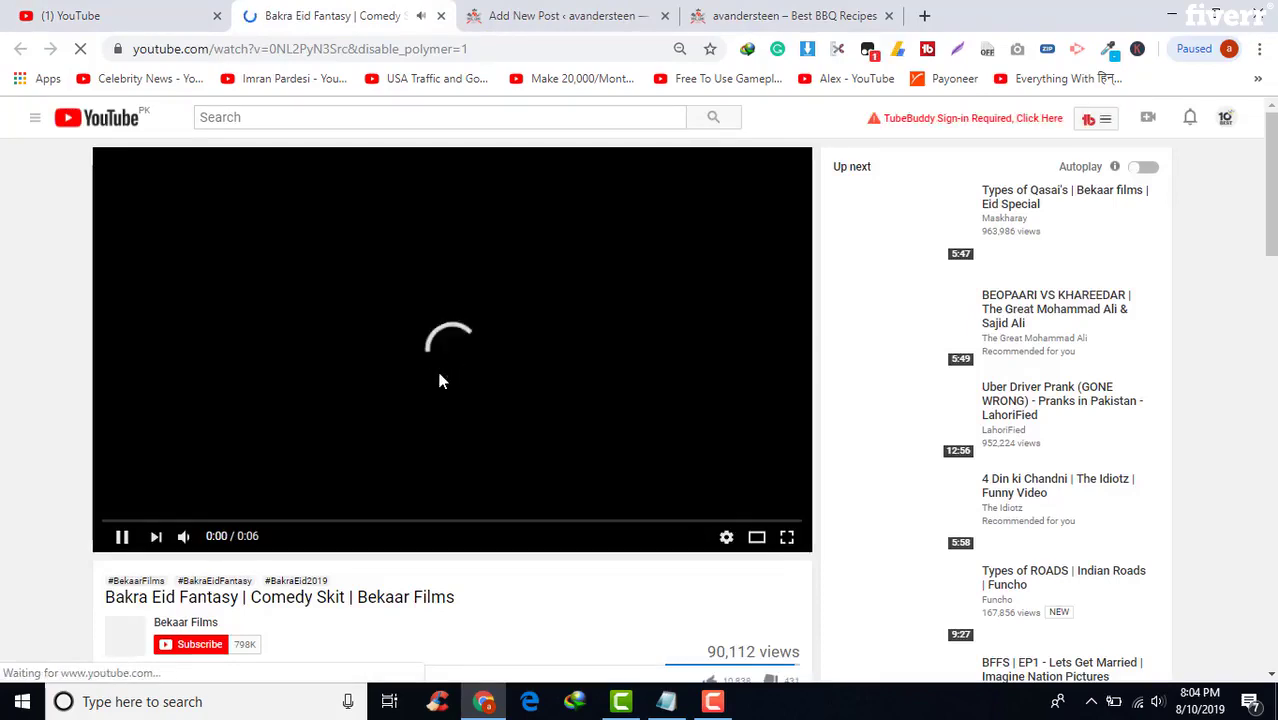
scroll(240, 437, down, 3)
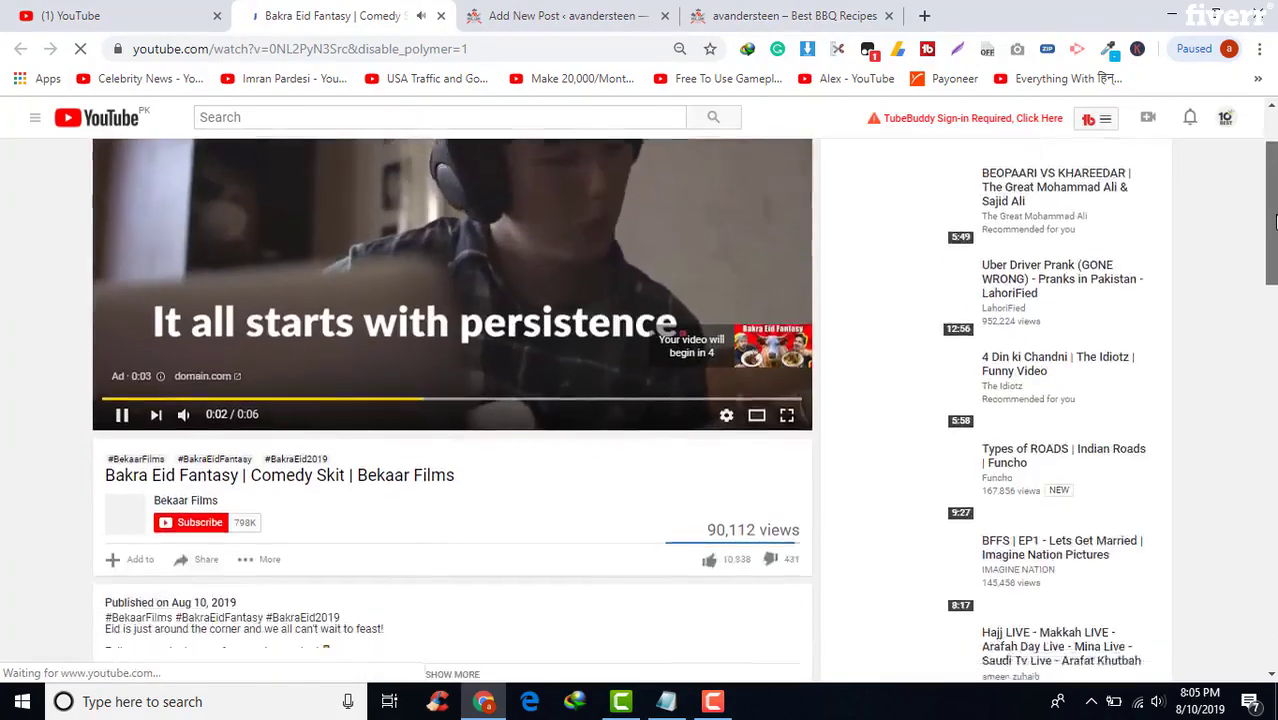
scroll(205, 456, up, 2)
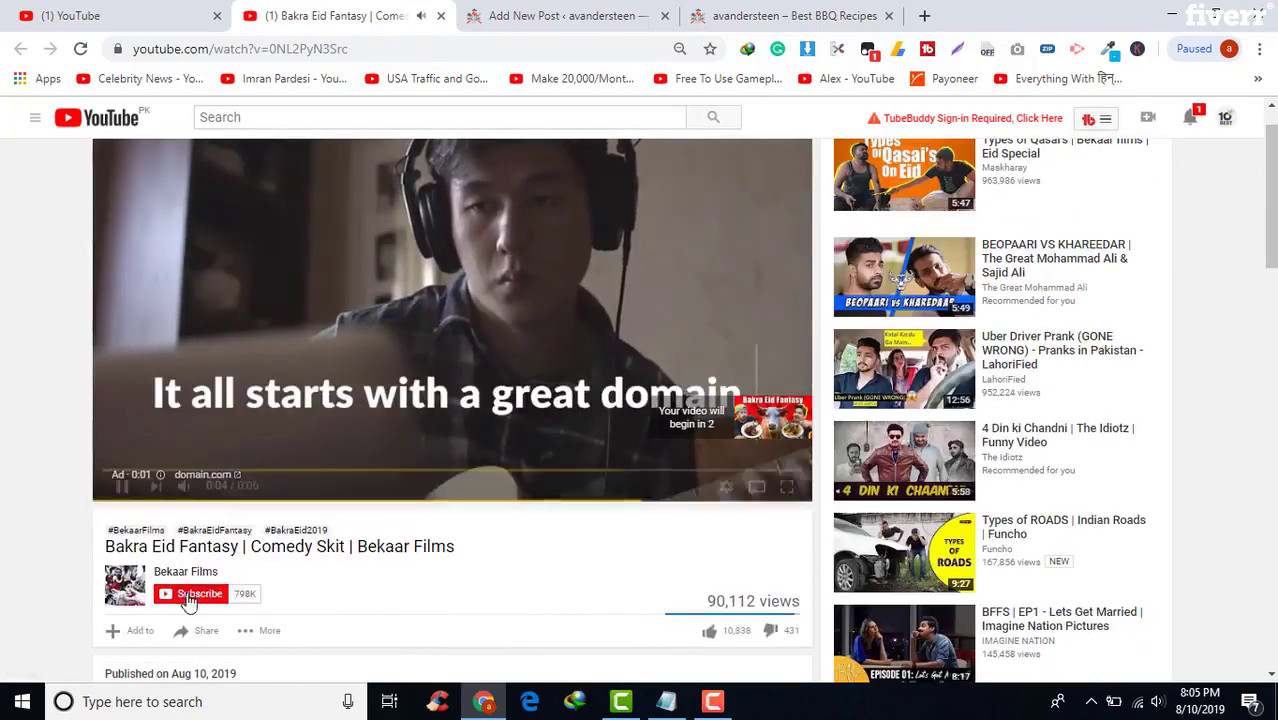
Copy the video's iframe embed code from Share > Embed.
click(195, 630)
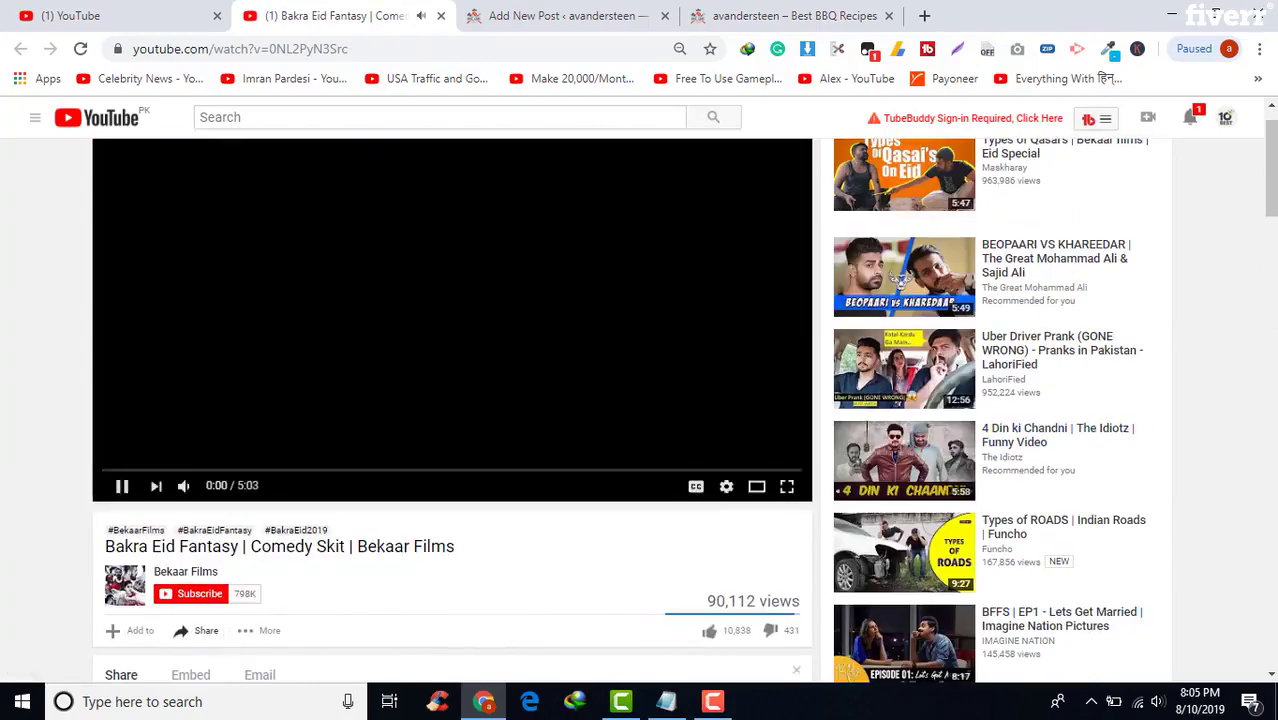
scroll(224, 363, down, 3)
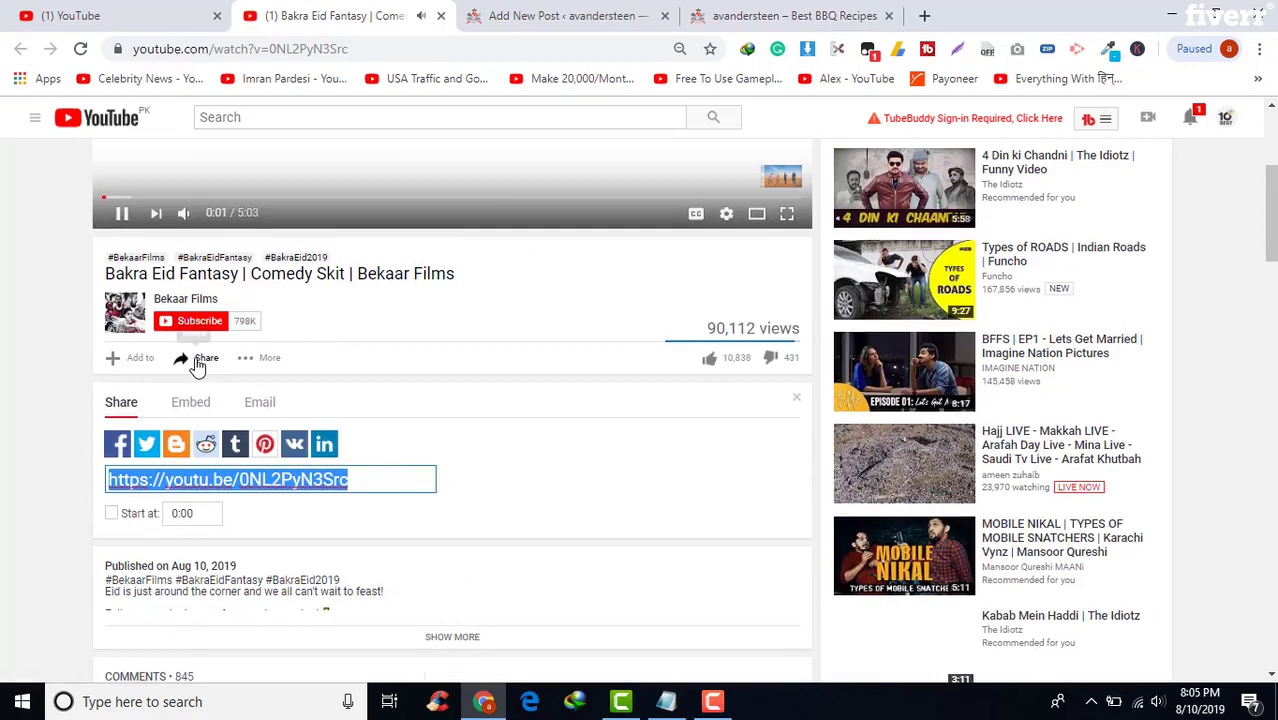
click(190, 403)
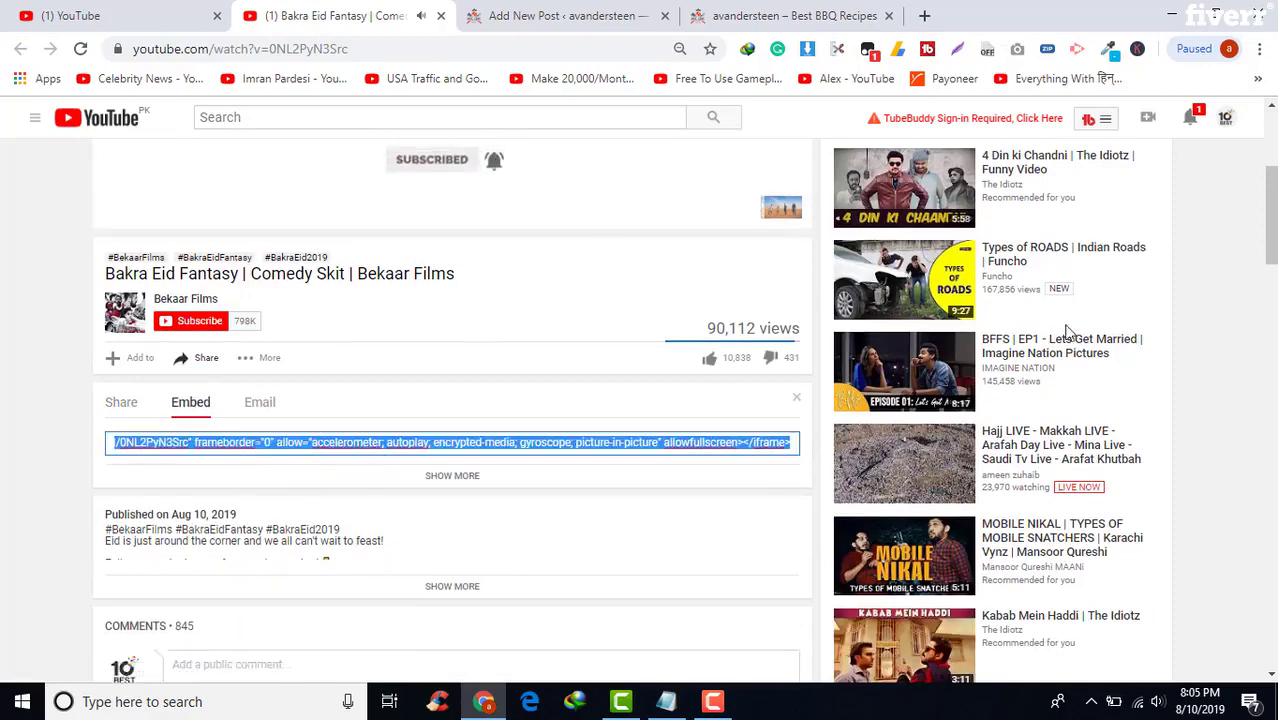
scroll(636, 240, up, 3)
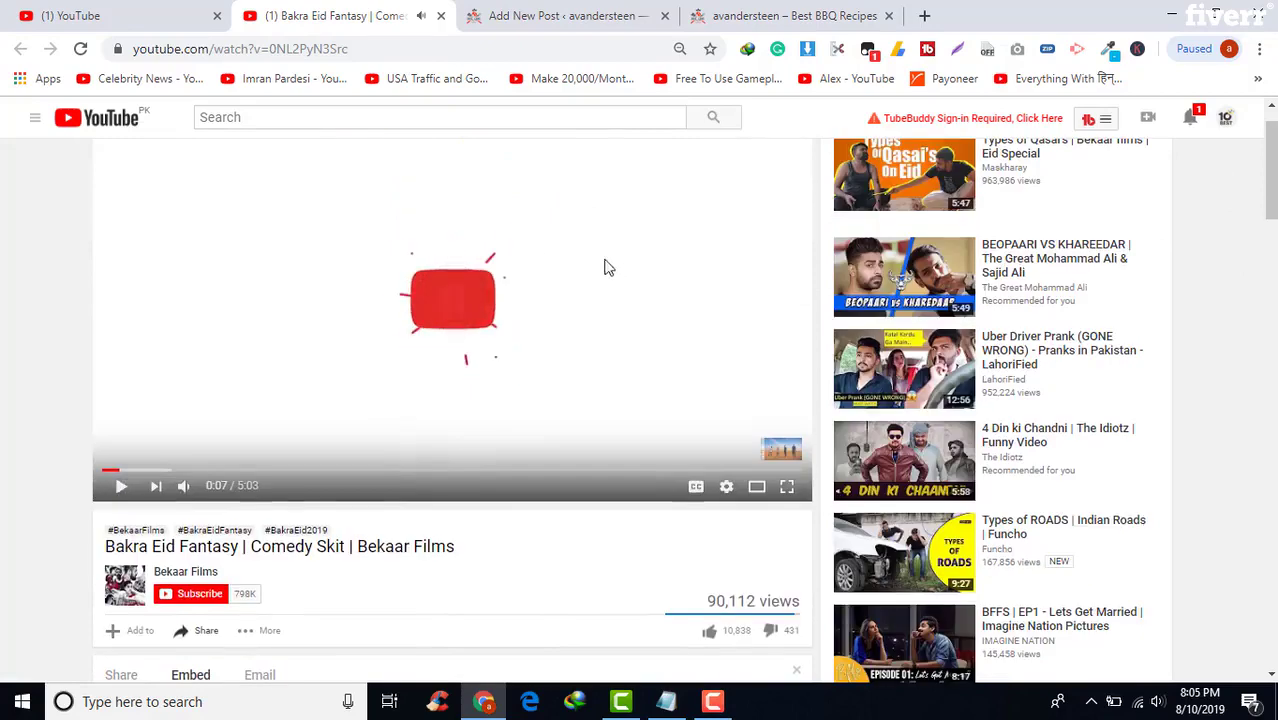
click(578, 15)
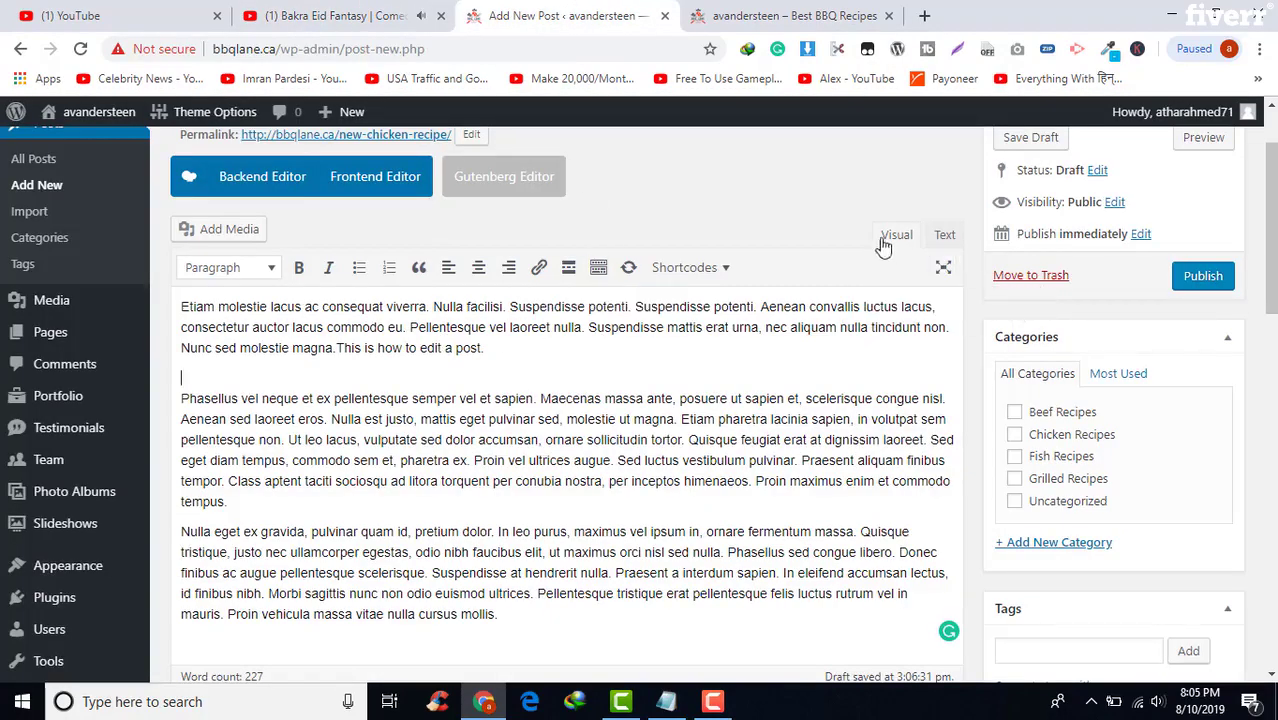
Paste the iframe embed code after the first paragraph in the Text editor and preview it.
click(945, 236)
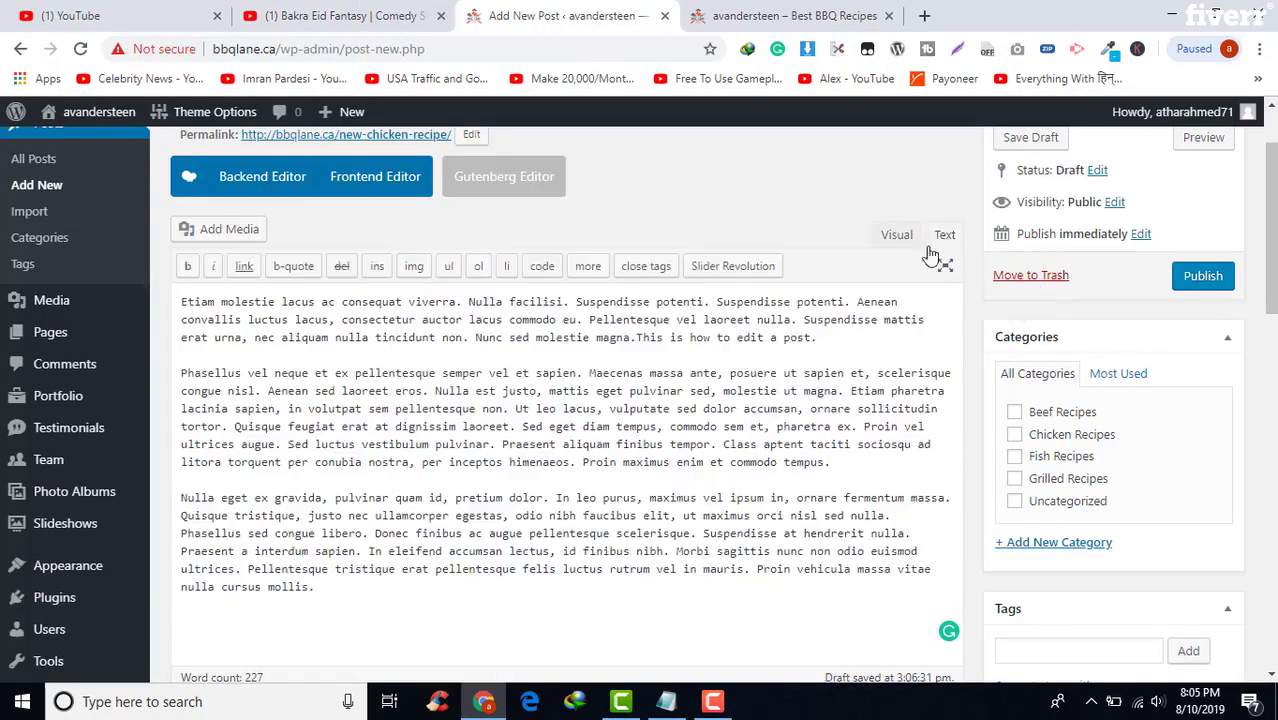
click(198, 354)
key(Return)
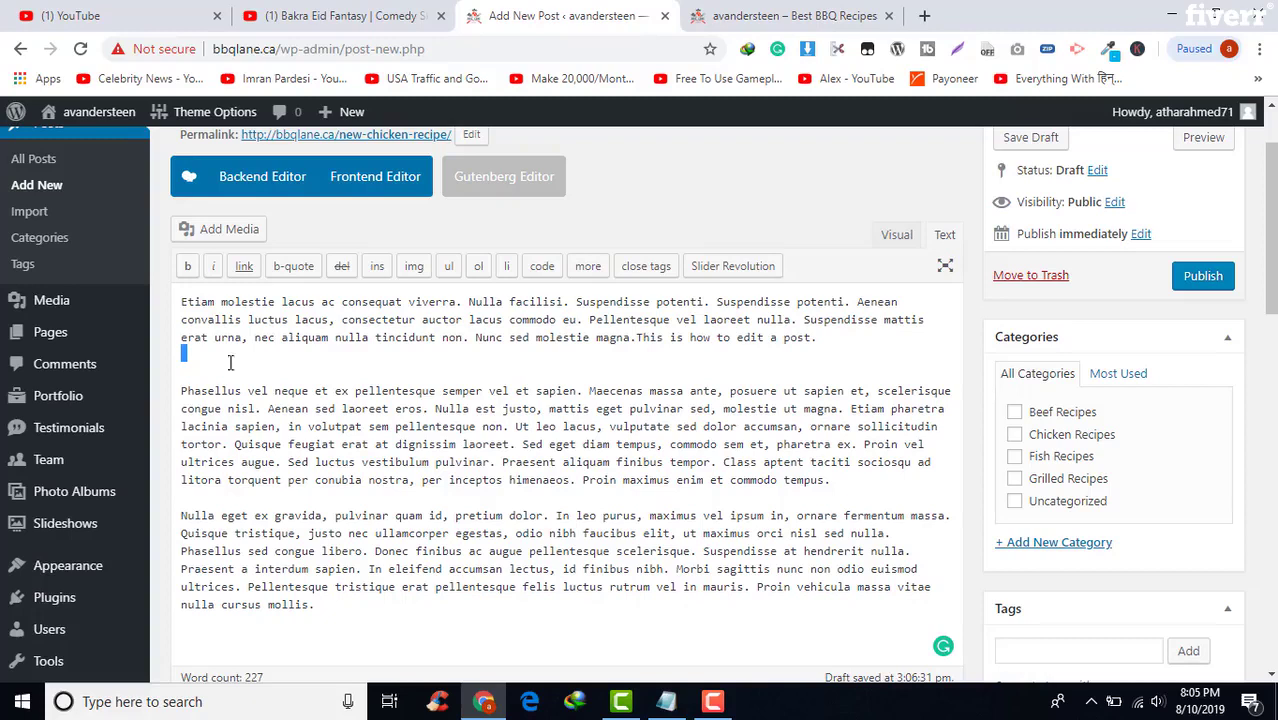
key(Return)
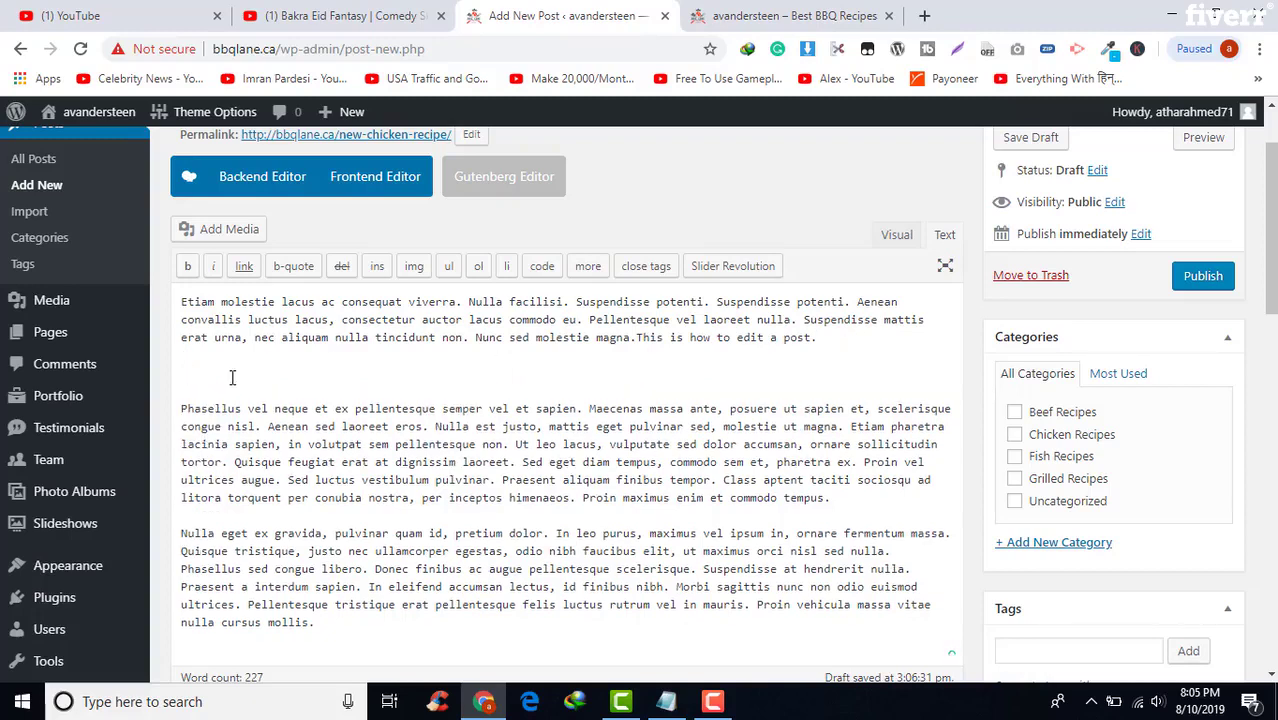
text(<iframe width="560" height="315" src="https://www.youtube.com/embed/0NL2PyN3Src" frameborder="0" allow="accelerometer; autoplay; encrypted-media; gyroscope; picture-in-picture" allowfullscreen></iframe>)
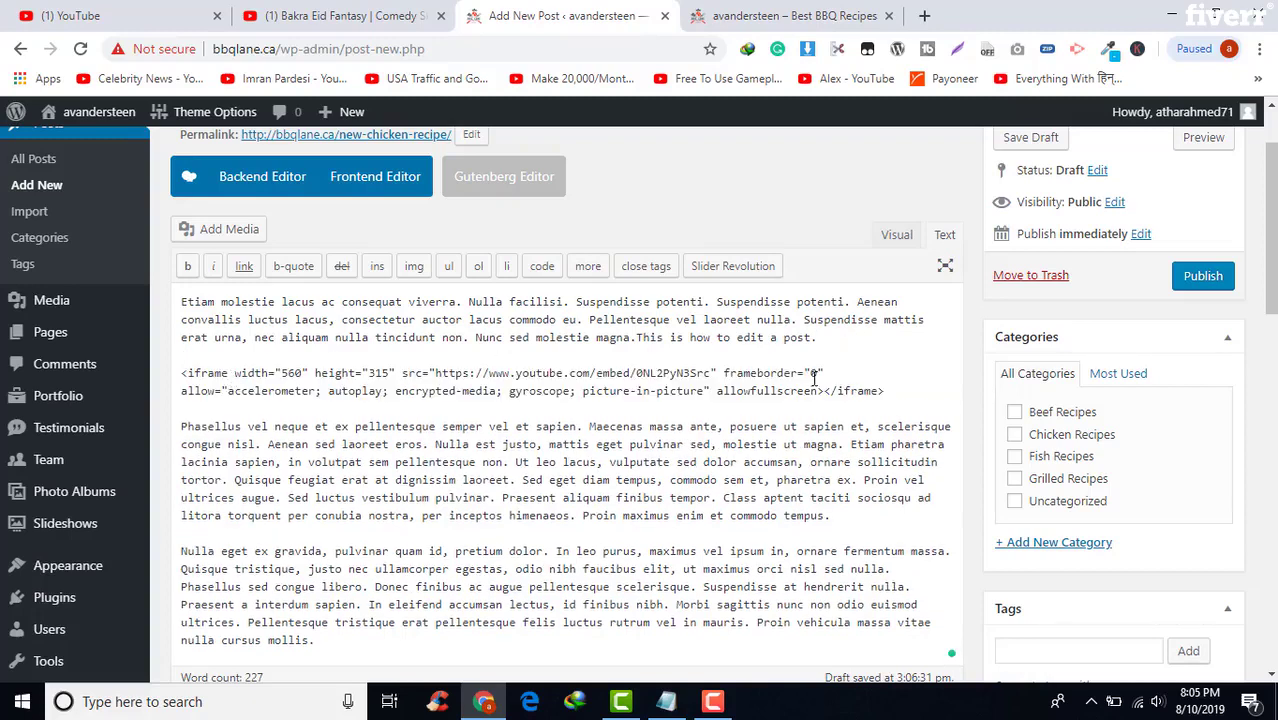
click(895, 236)
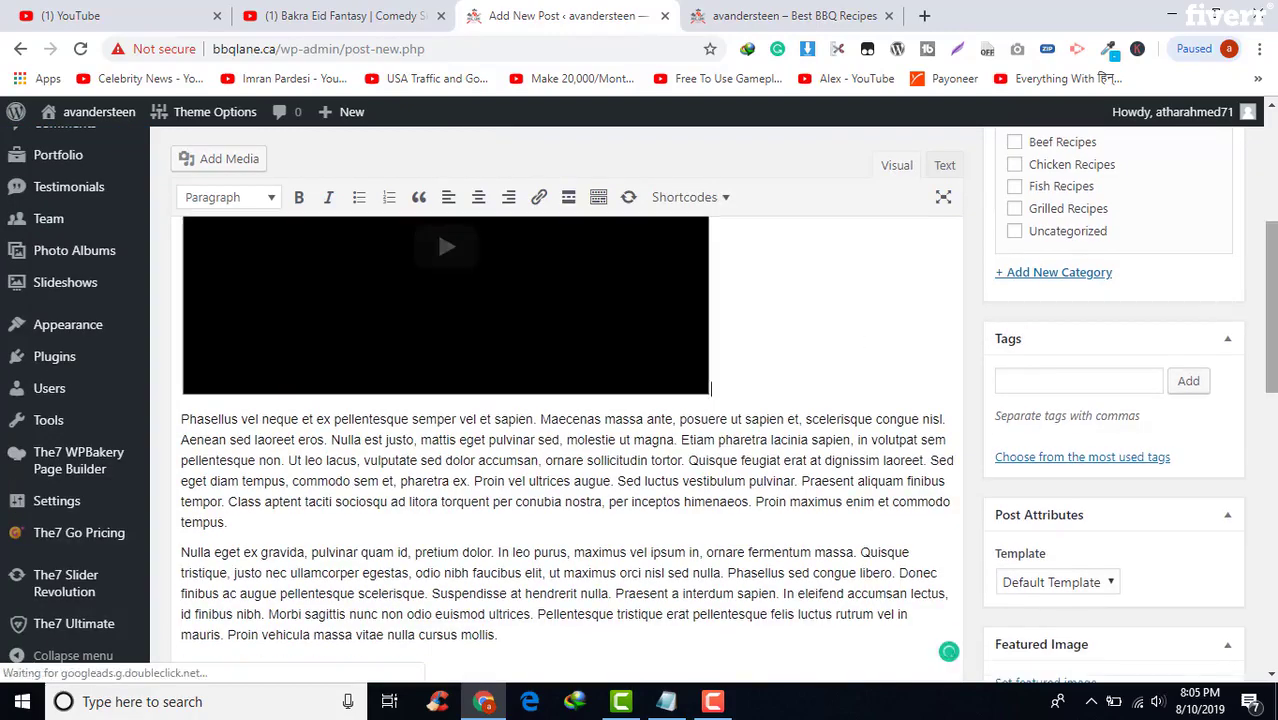
scroll(830, 348, up, 2)
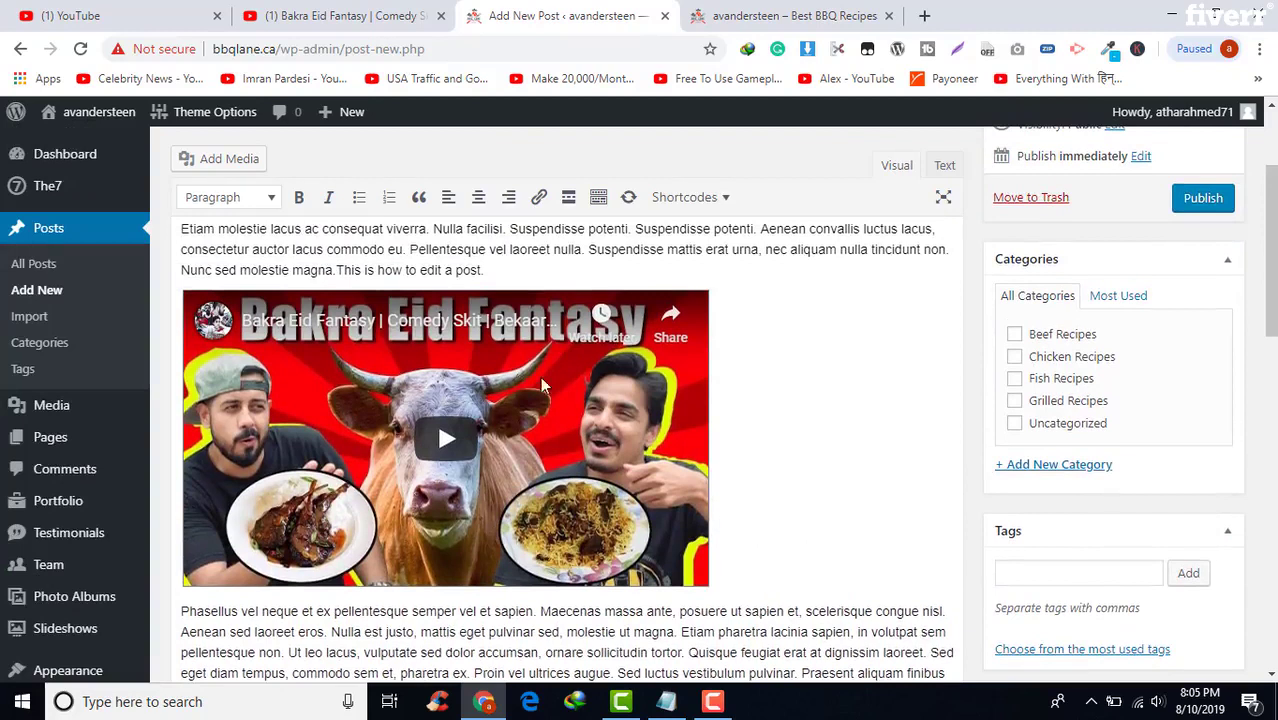
click(769, 343)
Redo the embed: delete the iframe code and paste it again after the first paragraph.
click(945, 167)
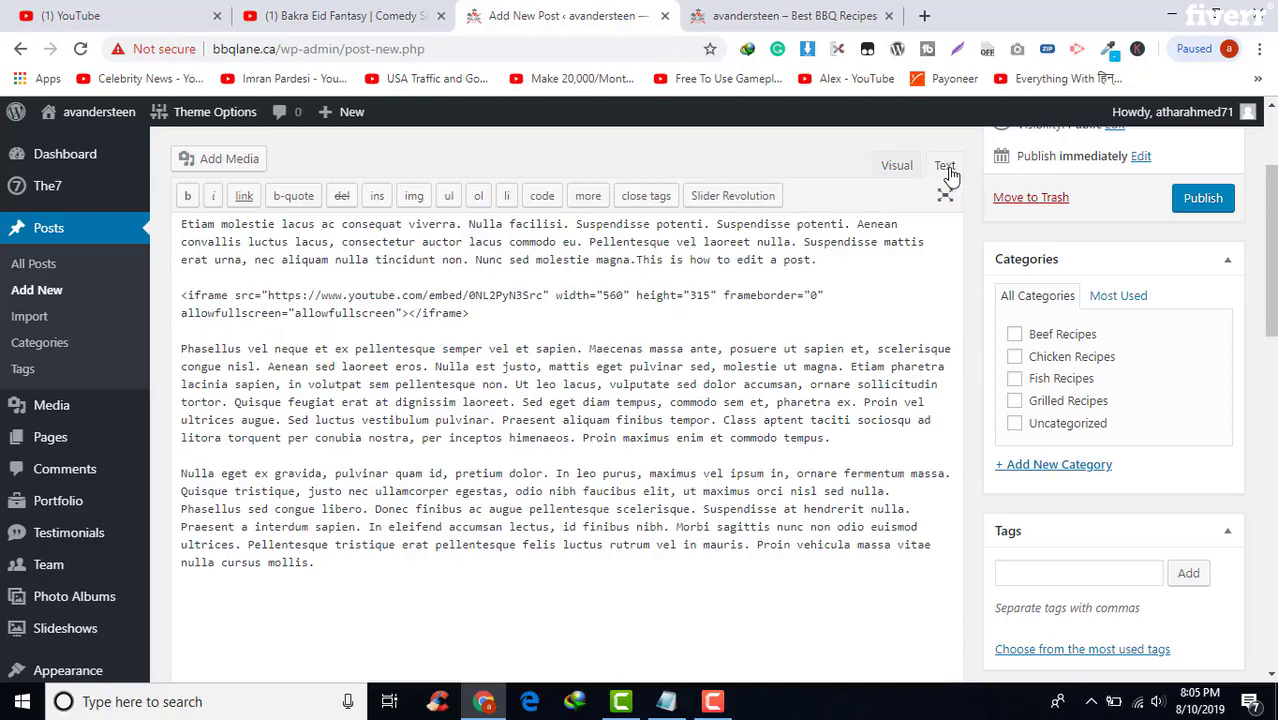
drag(493, 309, 178, 289)
key(ctrl+c)
key(BackSpace)
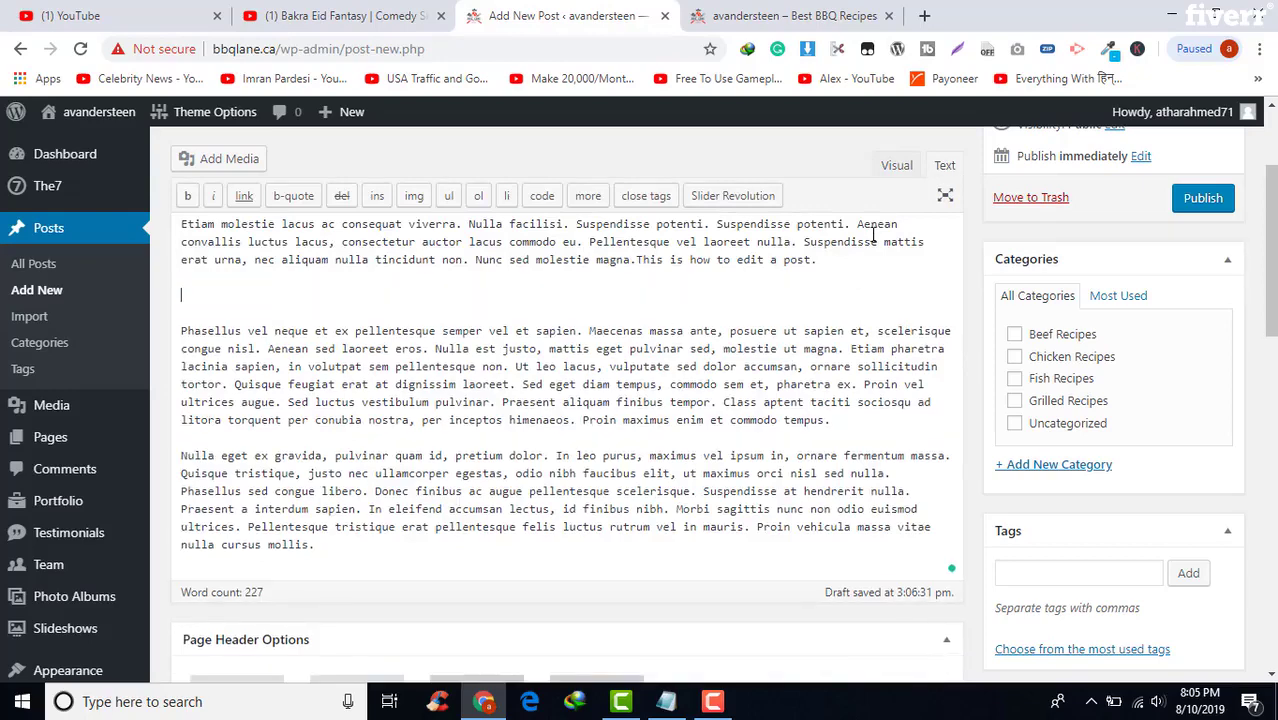
click(897, 165)
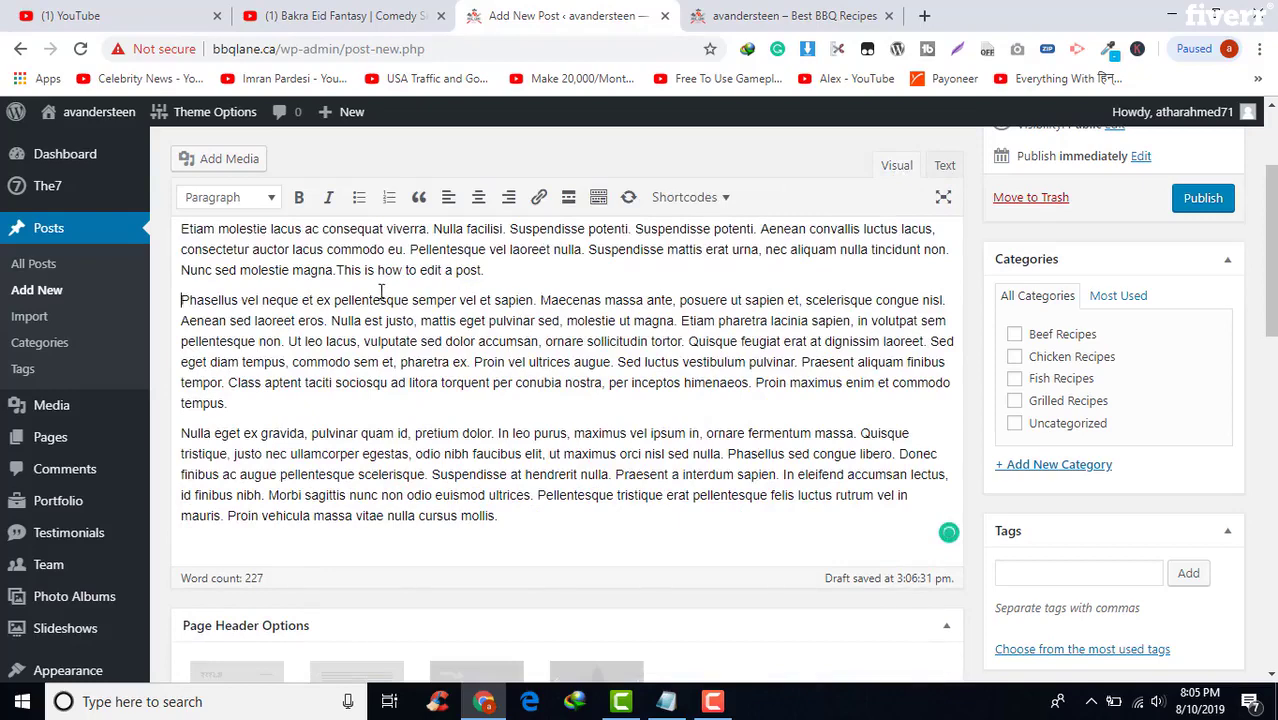
click(944, 165)
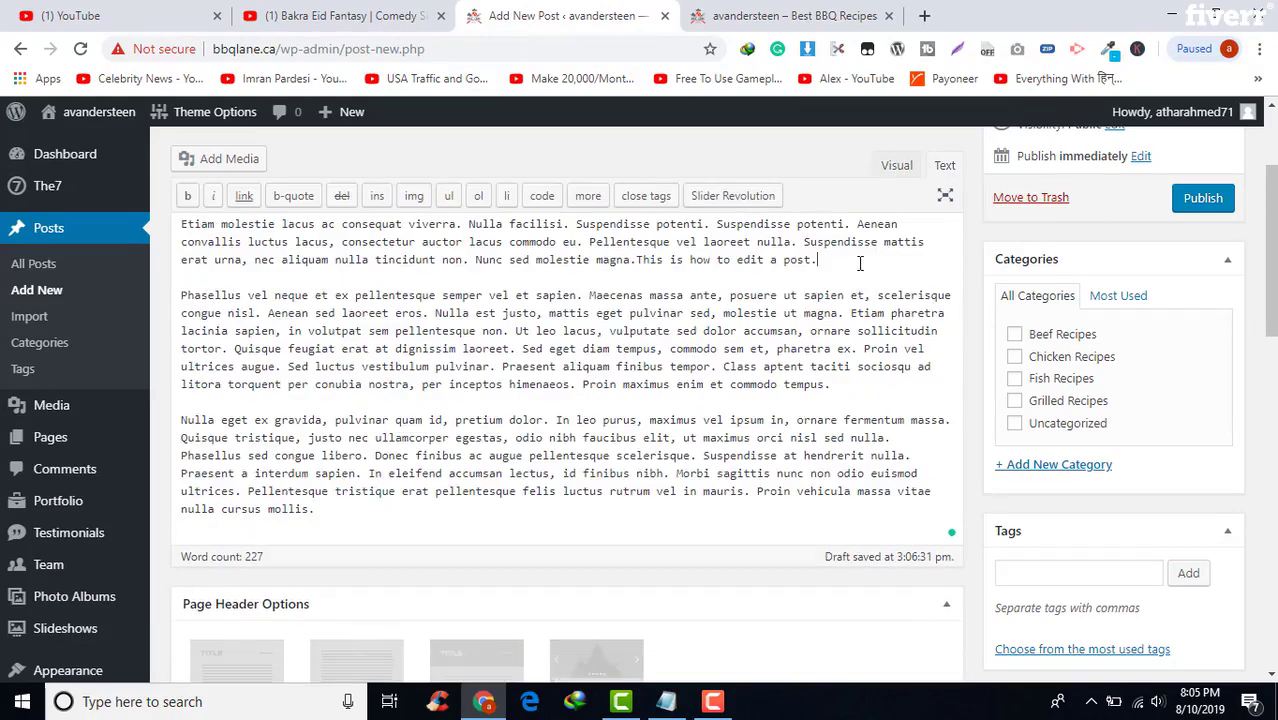
key(Down)
key(ctrl+v)
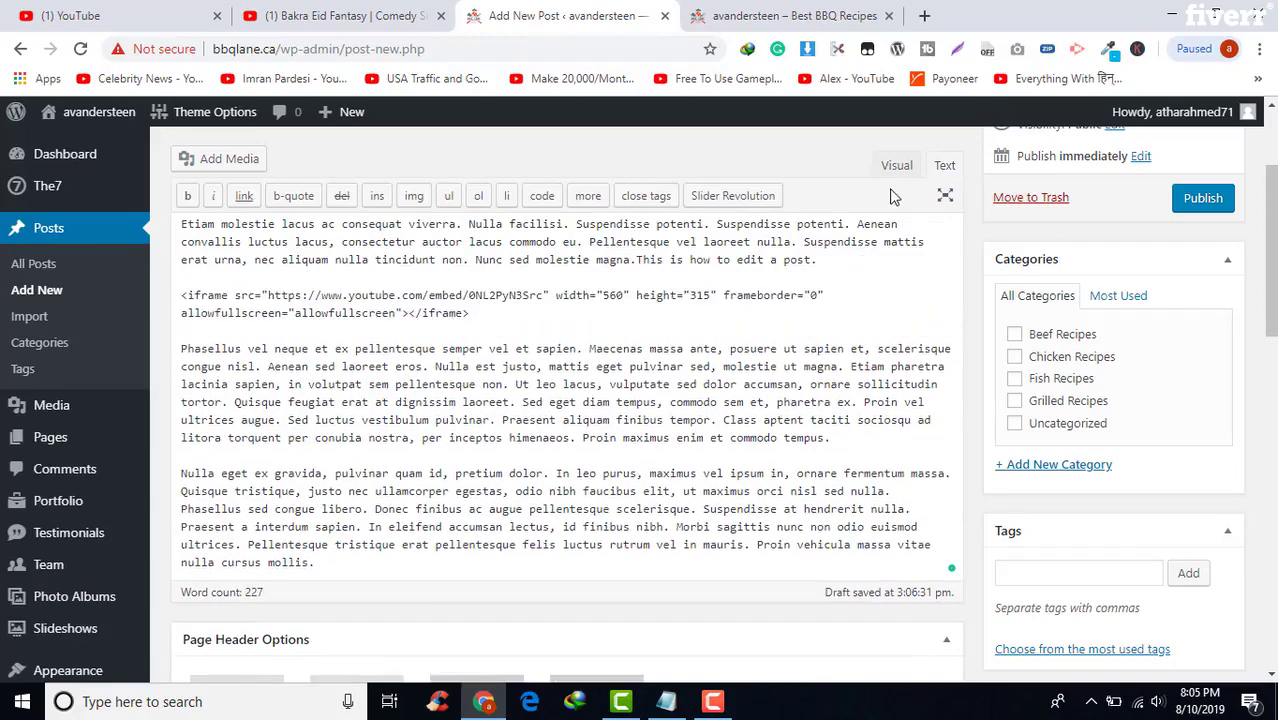
click(896, 165)
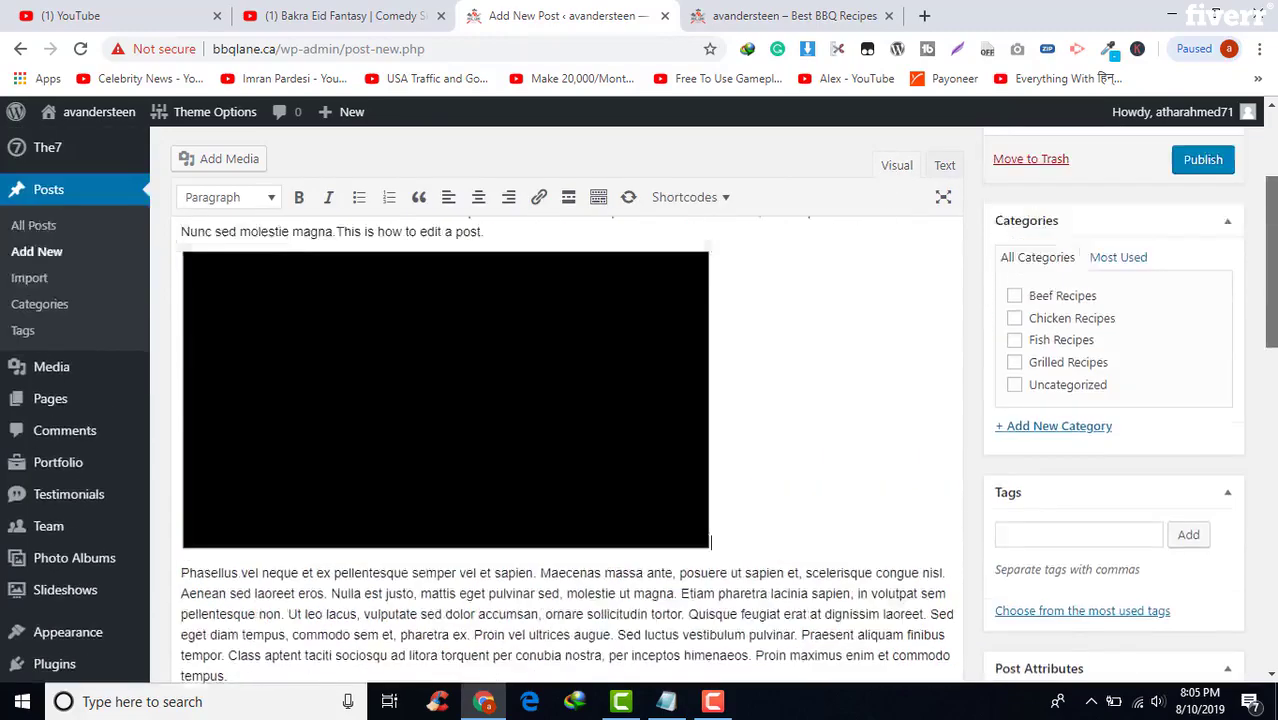
scroll(860, 443, down, 1)
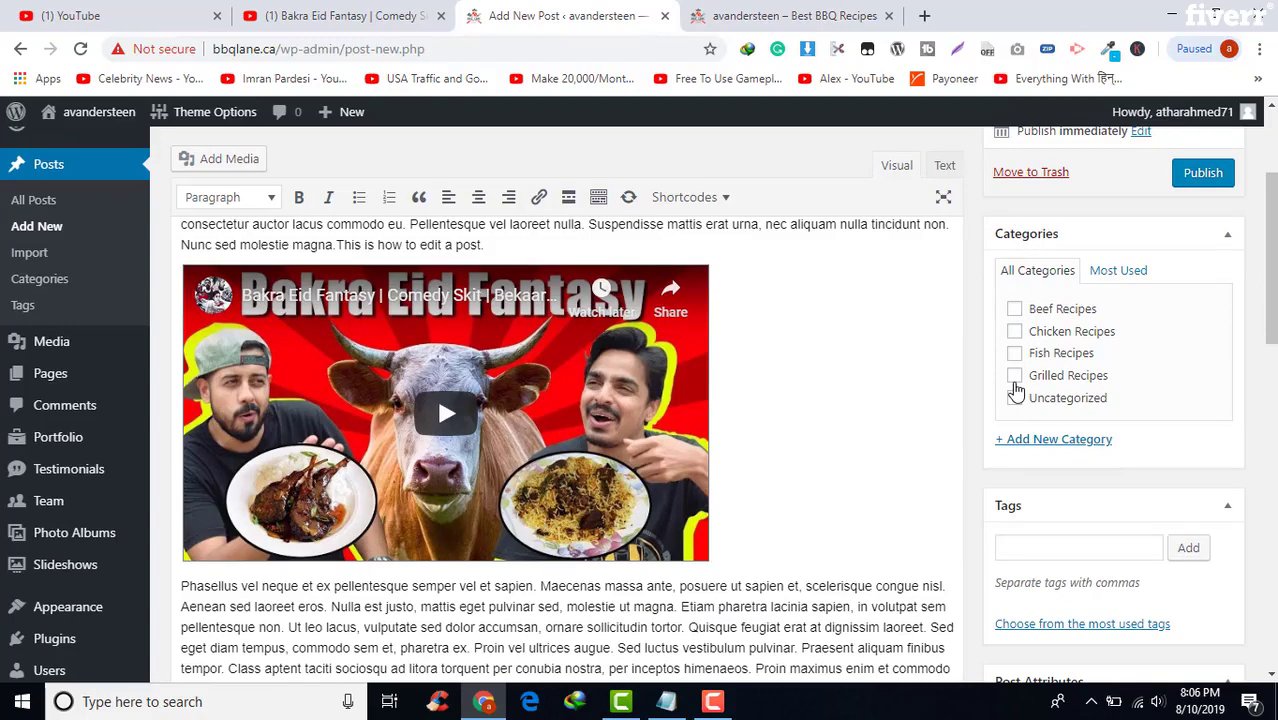
click(1016, 311)
click(1016, 311)
click(1018, 336)
click(1016, 332)
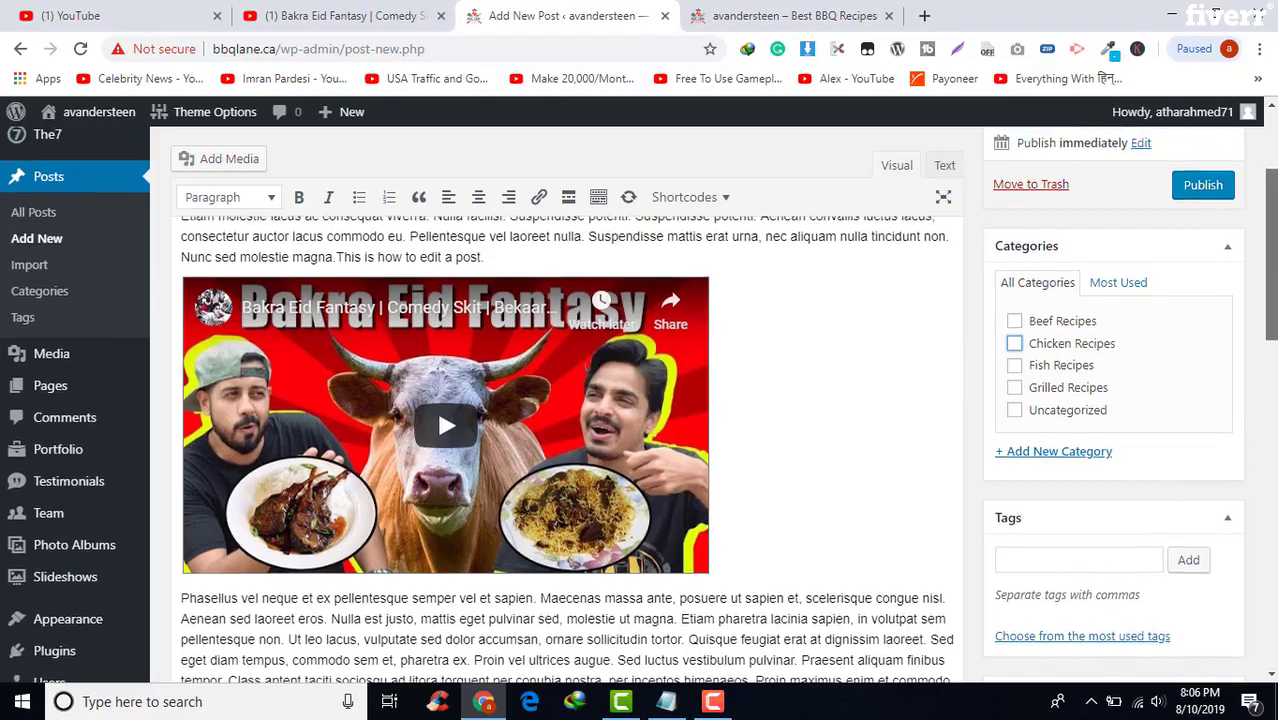
scroll(436, 406, down, 1)
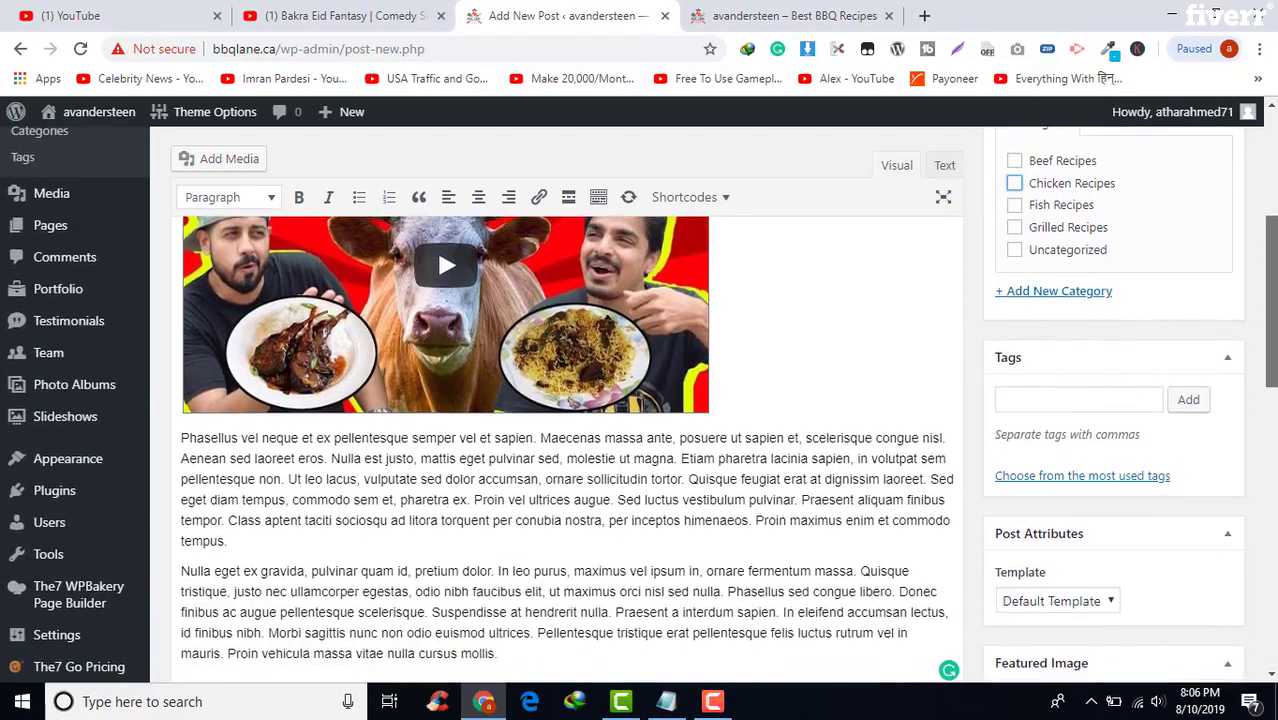
scroll(436, 247, down, 2)
scroll(1238, 388, down, 1)
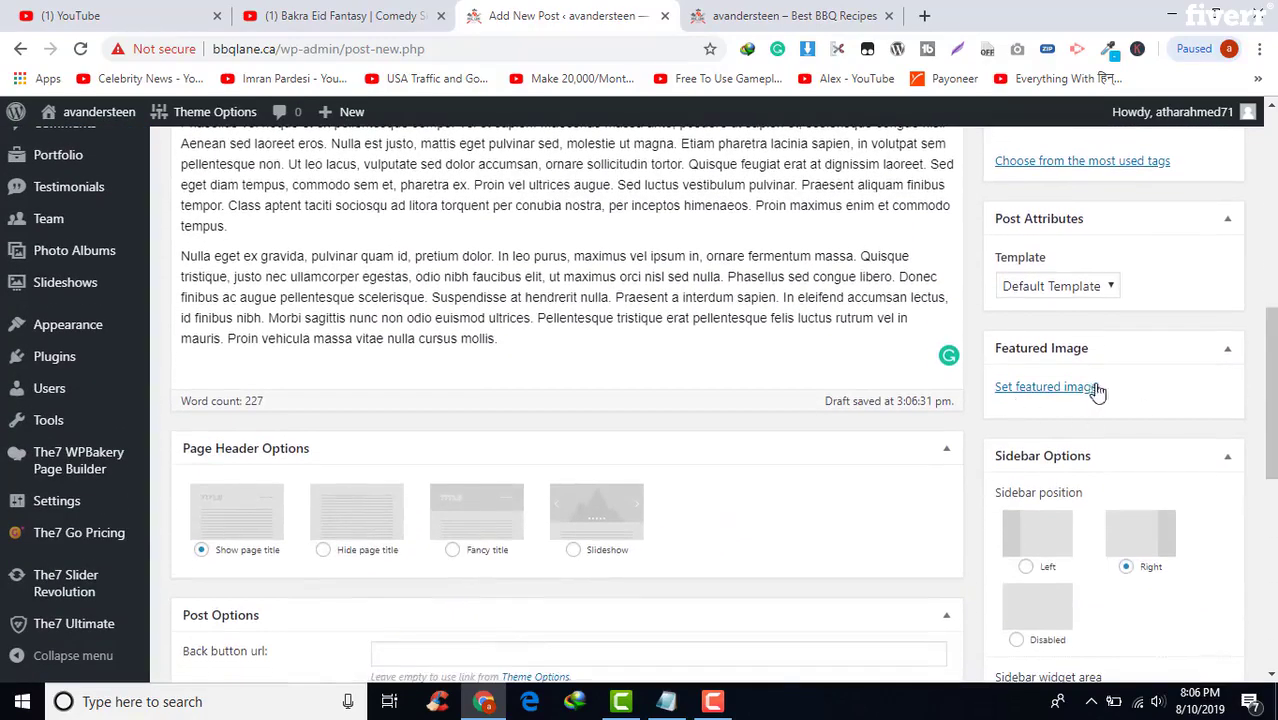
After checking the live site, choose slide.jpg as the post's featured image.
click(795, 15)
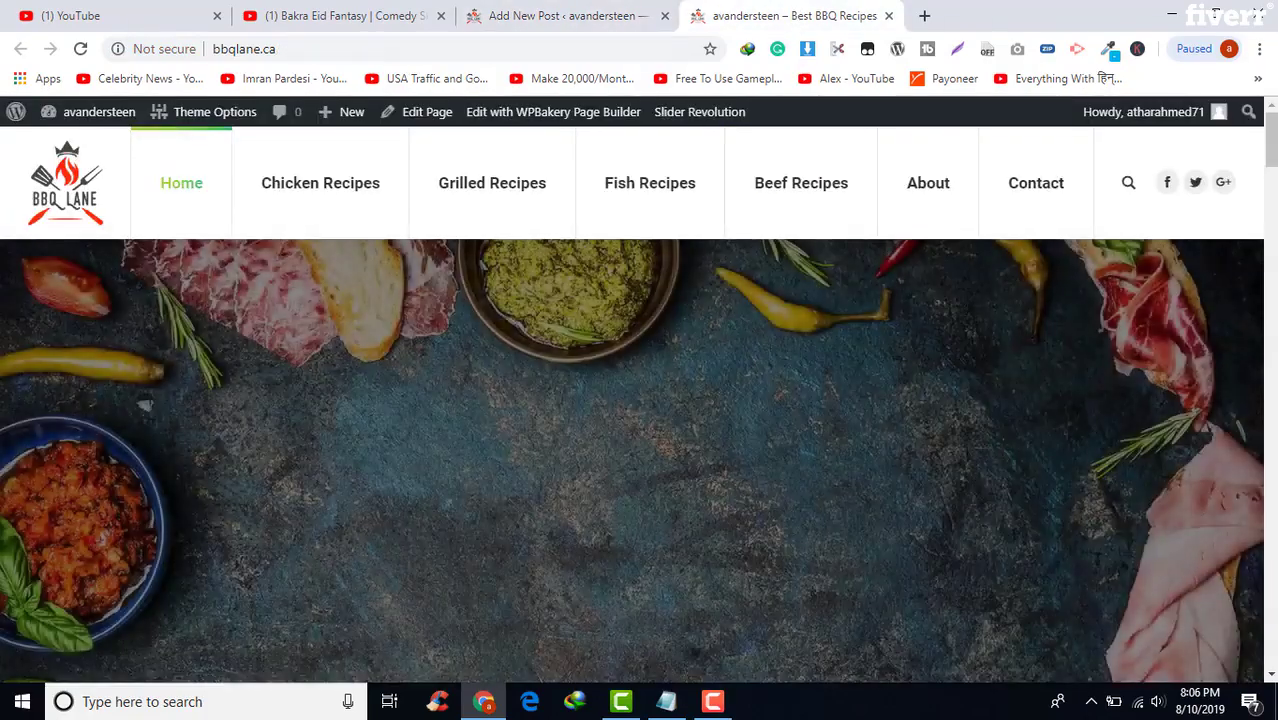
drag(1270, 140, 1268, 237)
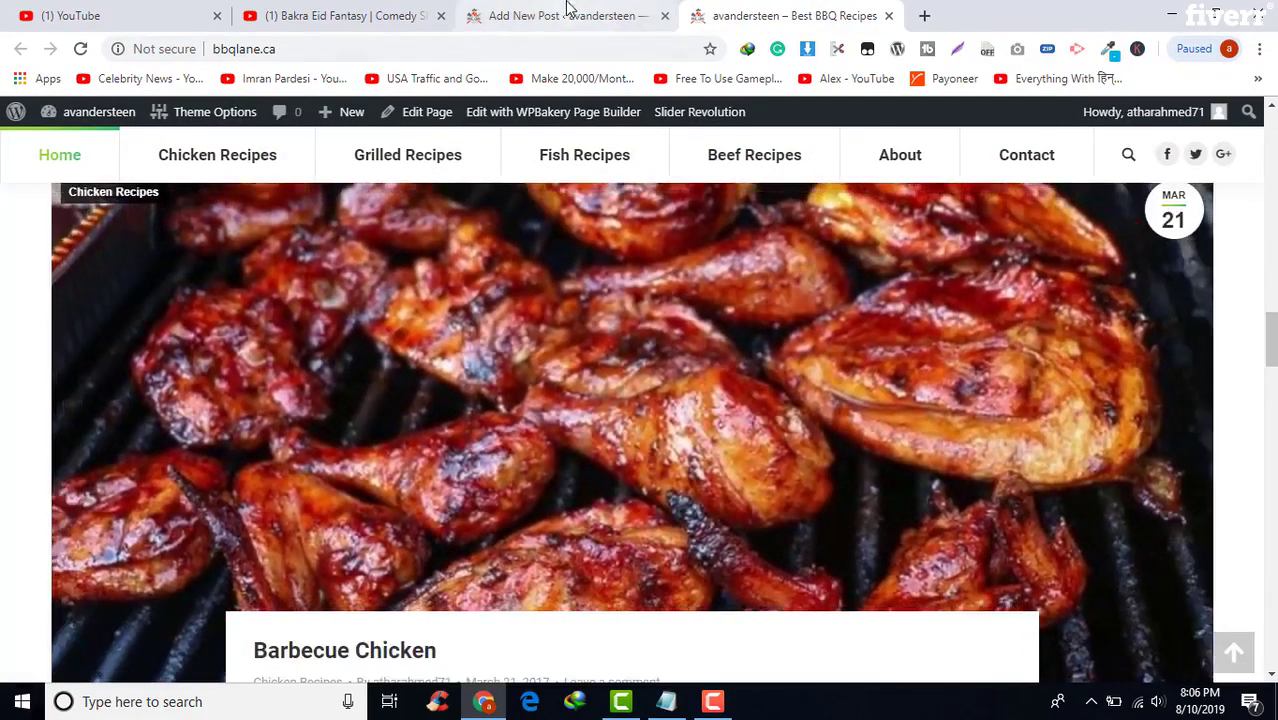
key(ctrl+shift+Tab)
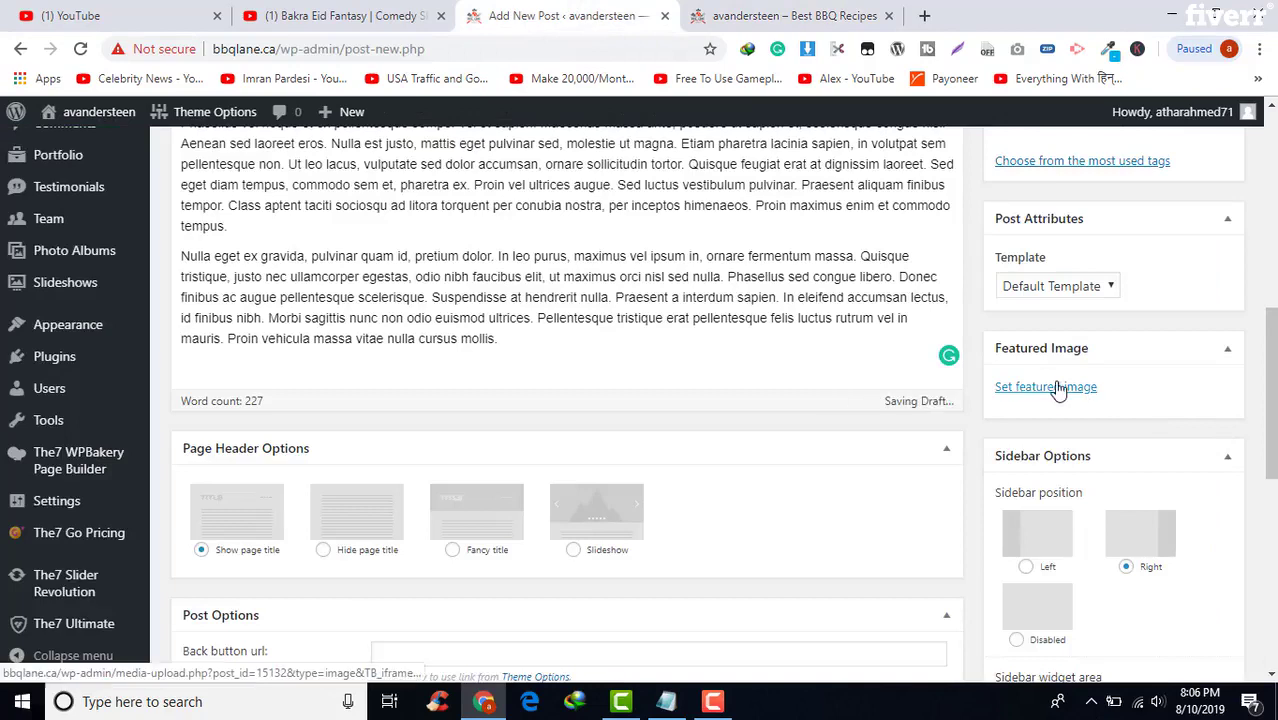
click(1060, 389)
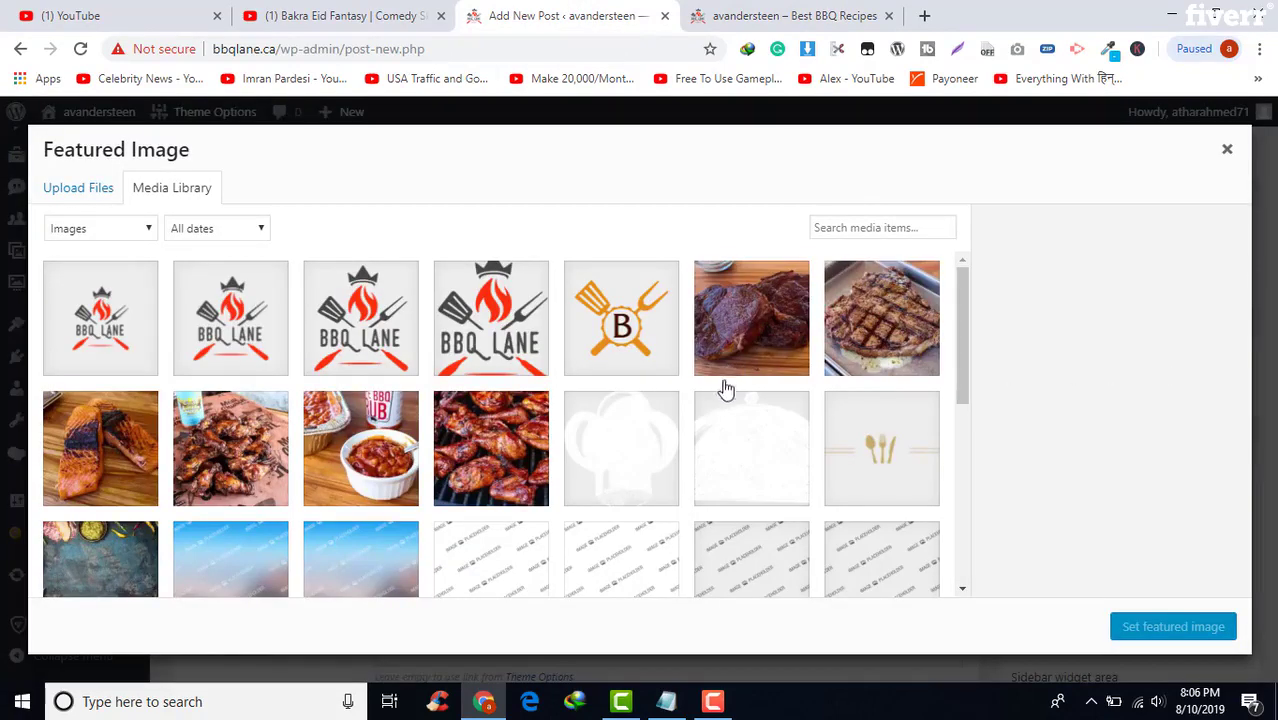
click(101, 533)
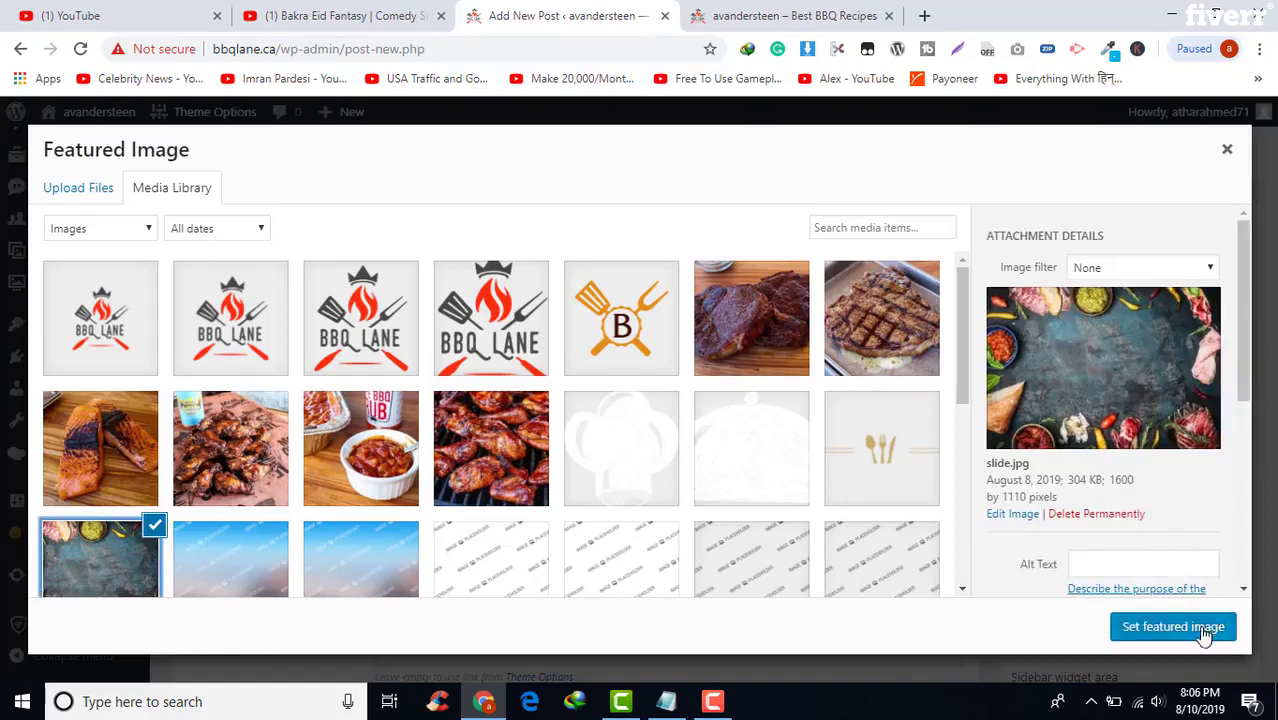
click(1173, 627)
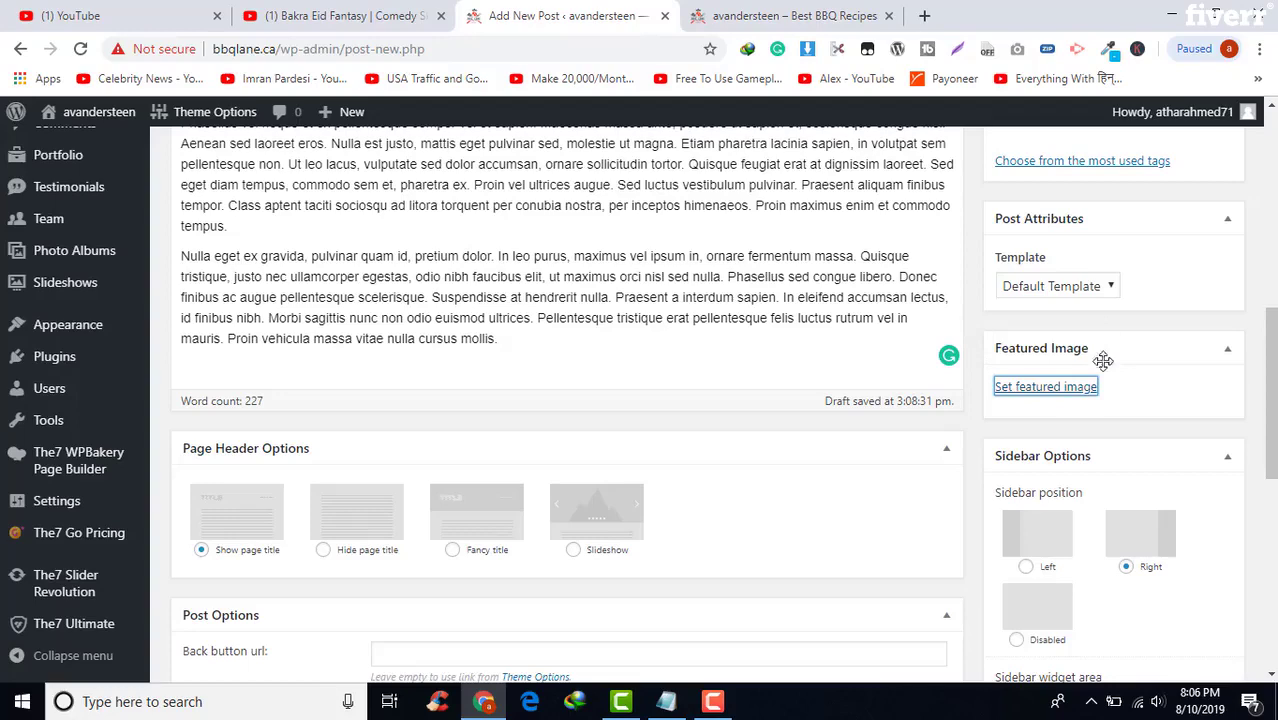
Publish the New Chicken Recipe post under the Chicken Recipes category.
scroll(1118, 387, up, 3)
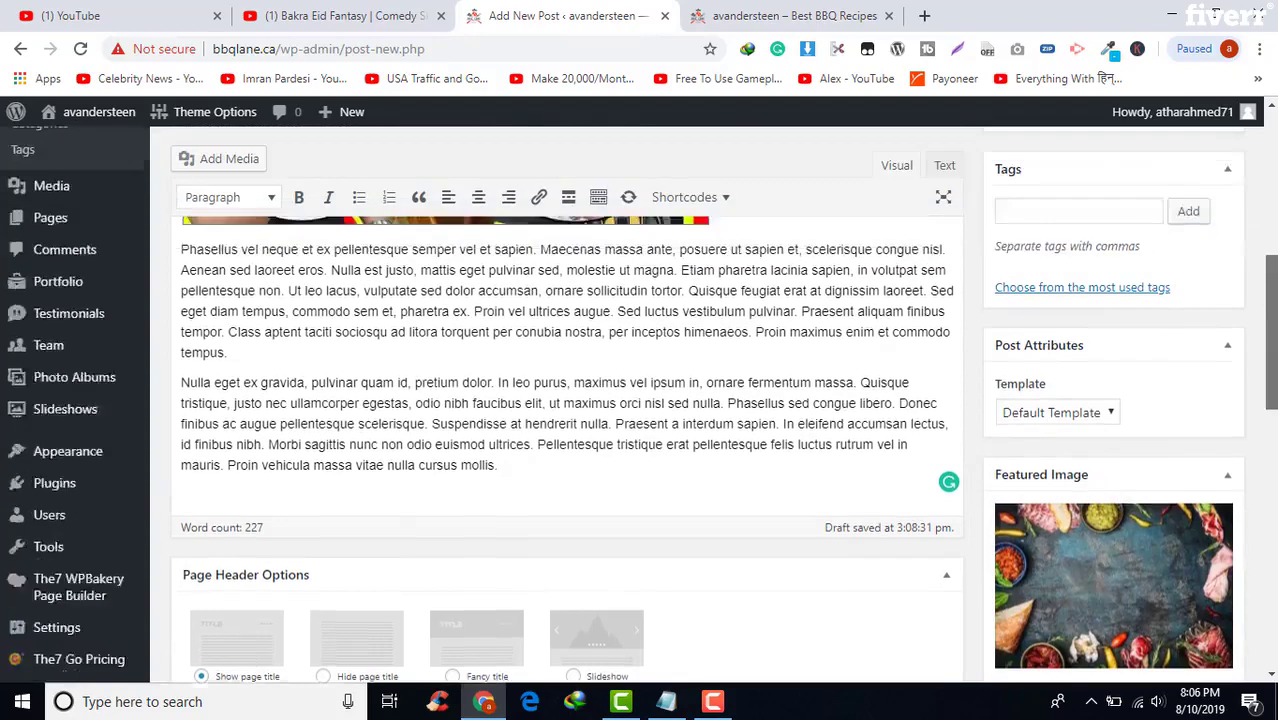
scroll(436, 453, up, 3)
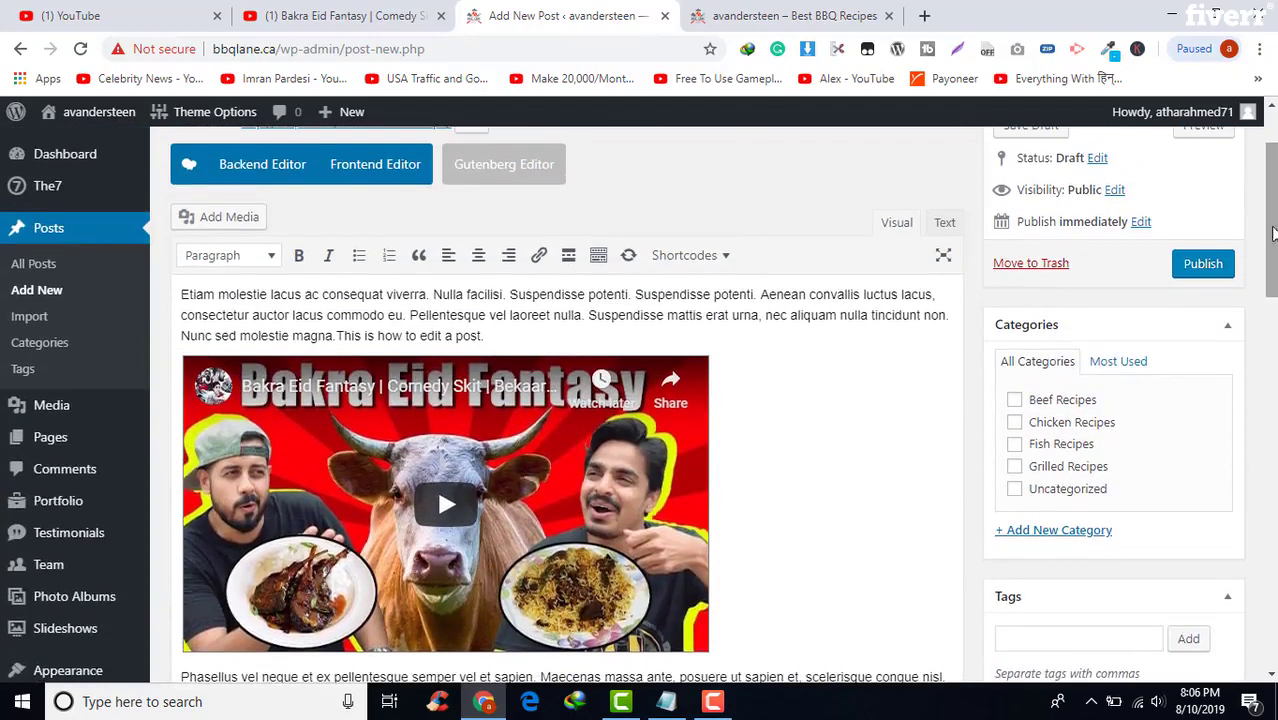
scroll(436, 485, up, 2)
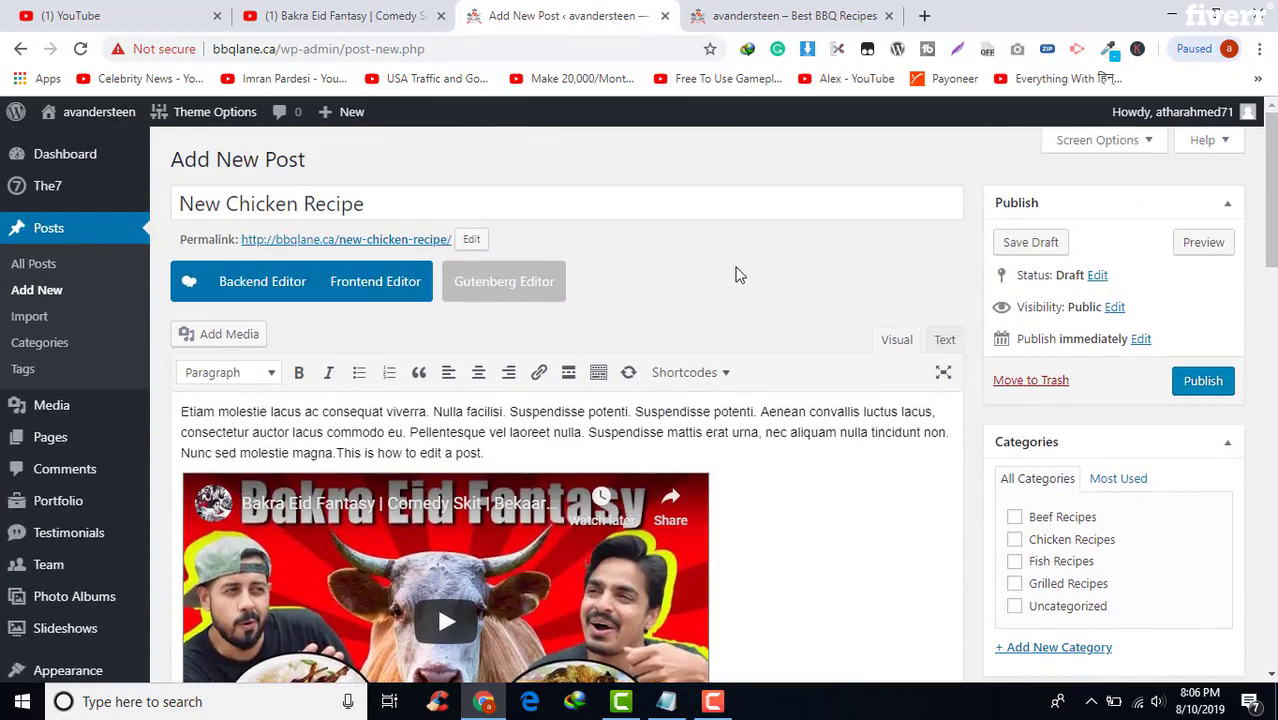
scroll(1010, 376, down, 2)
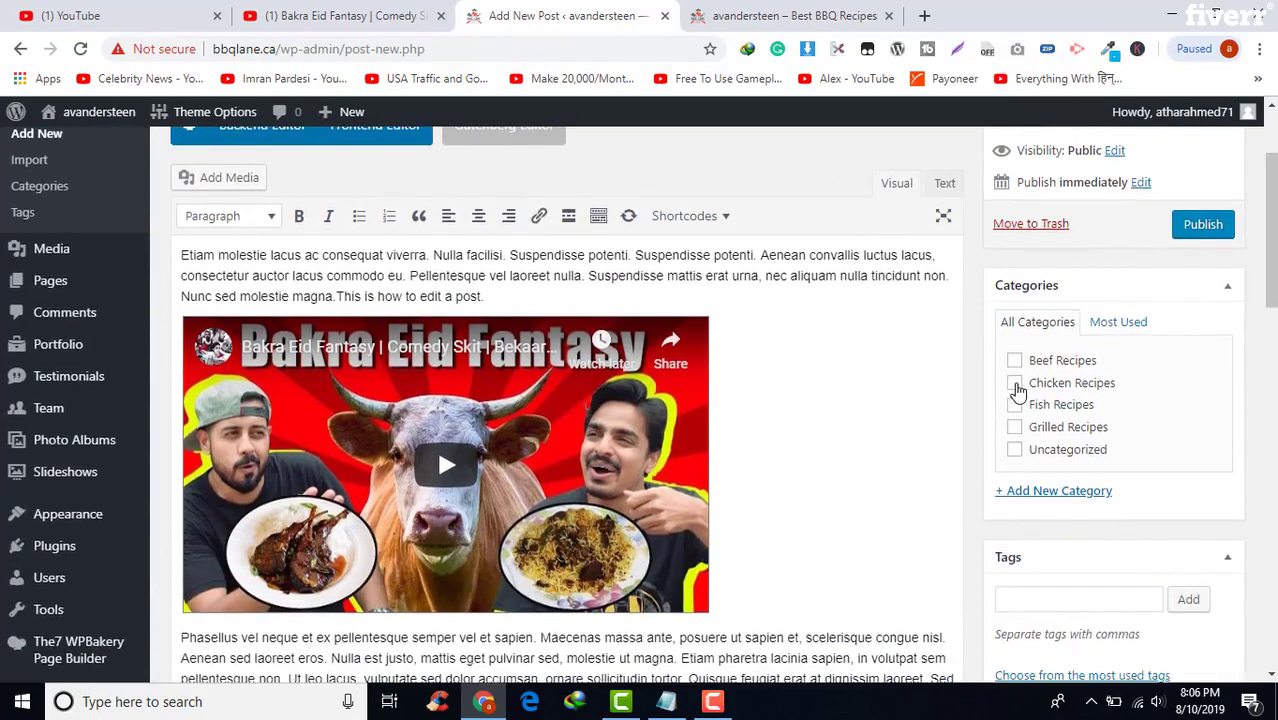
scroll(1265, 318, up, 2)
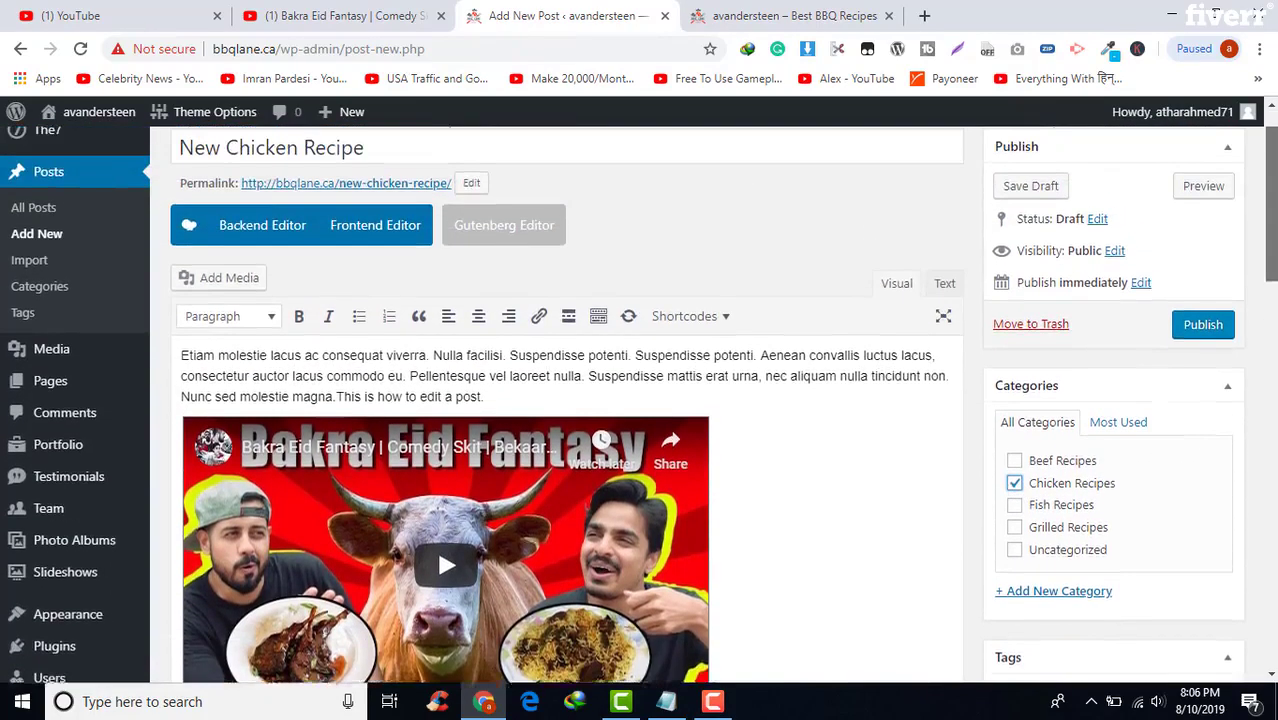
click(1205, 362)
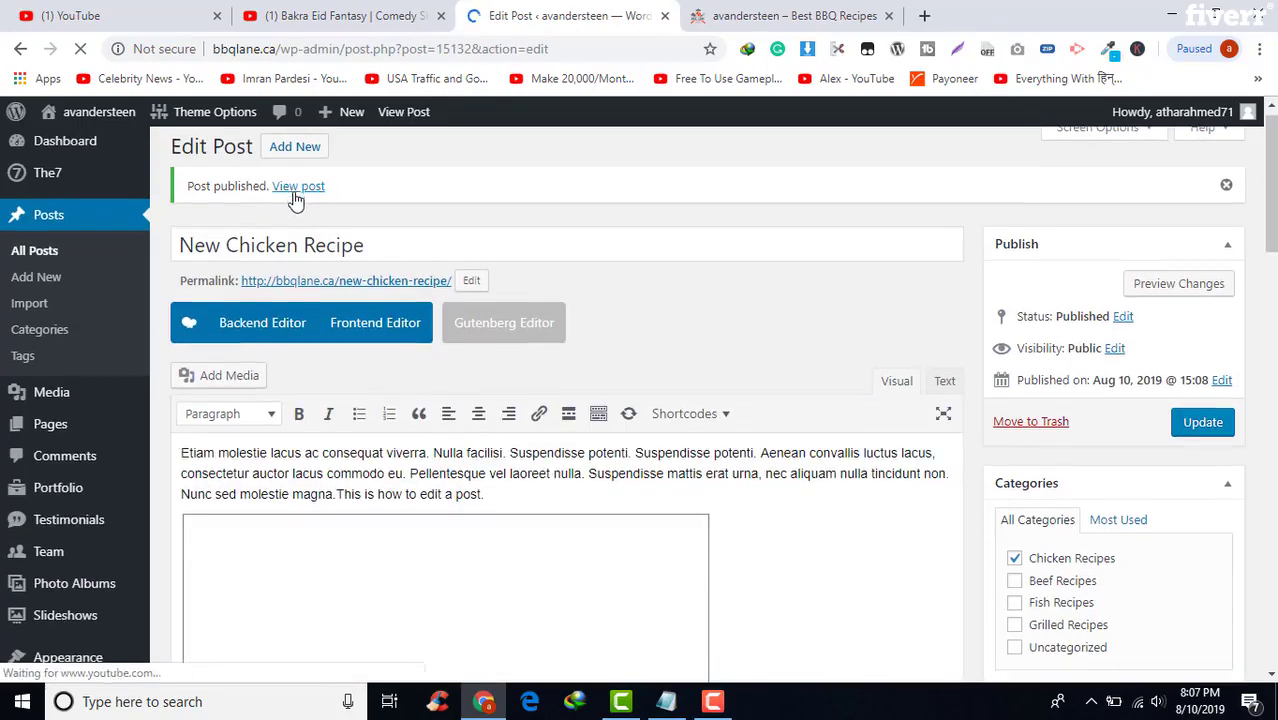
Open the published New Chicken Recipe post in a new browser tab and view it.
right_click(296, 192)
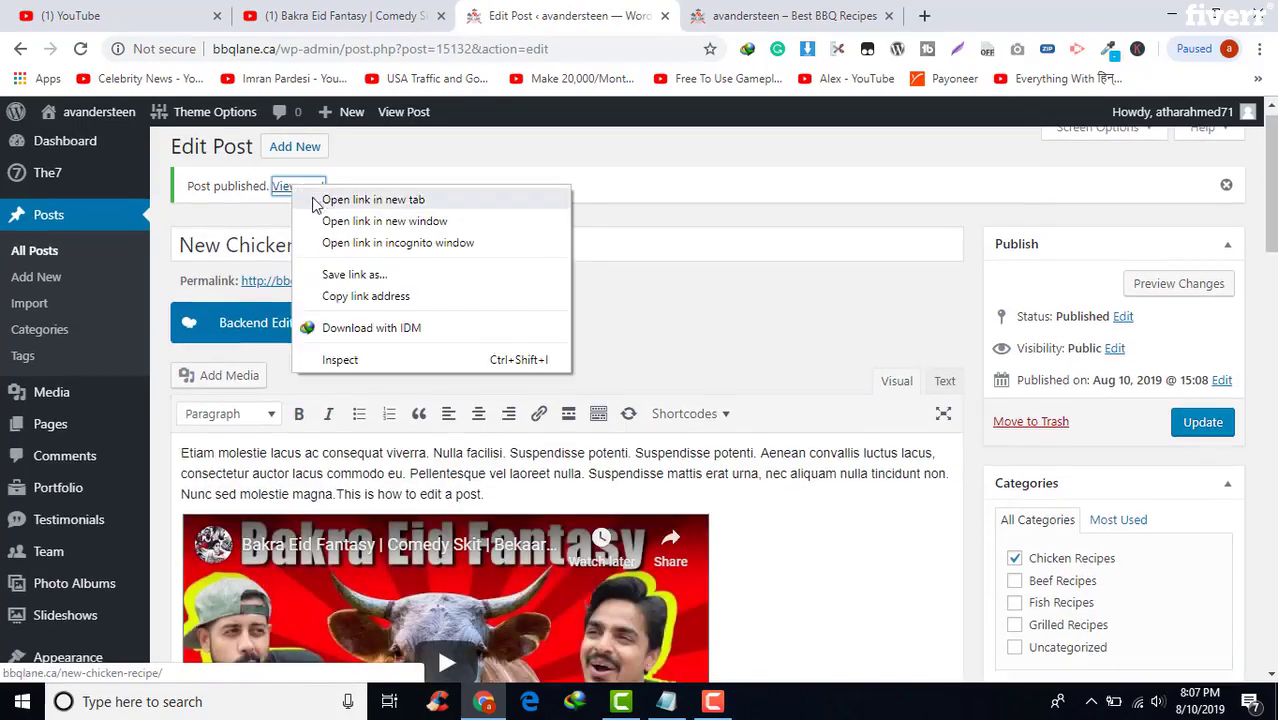
click(316, 198)
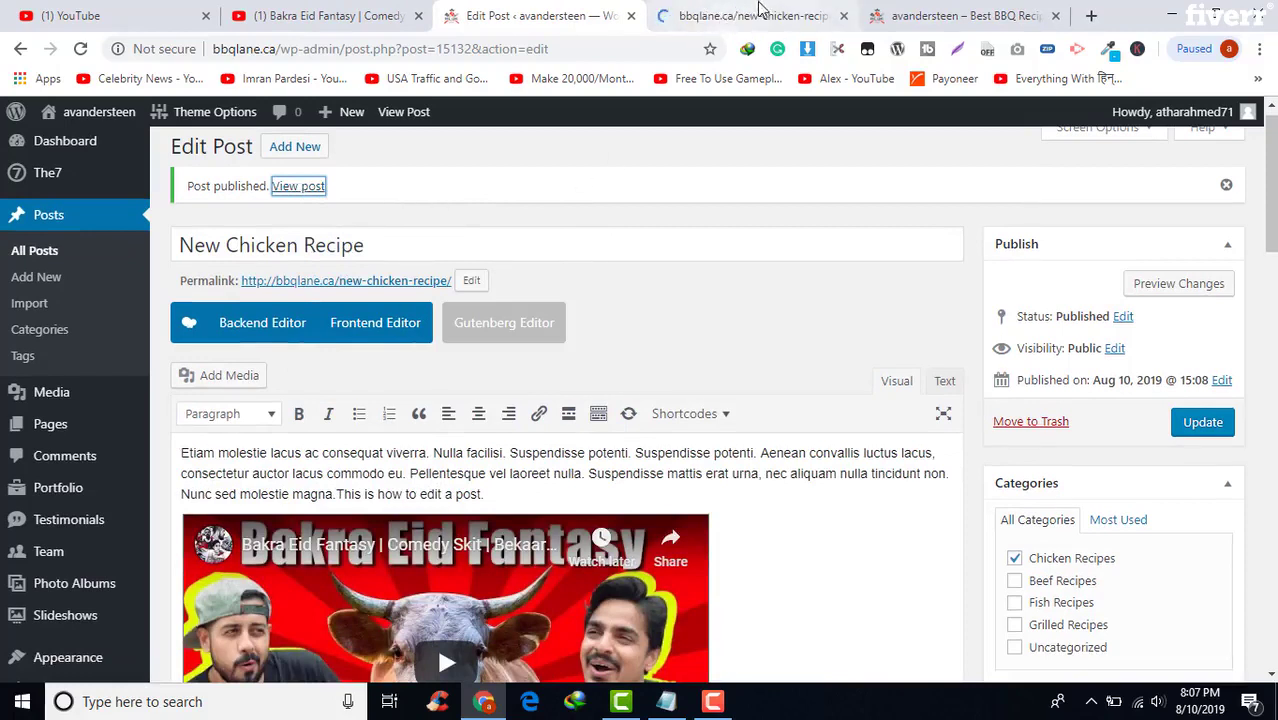
click(728, 15)
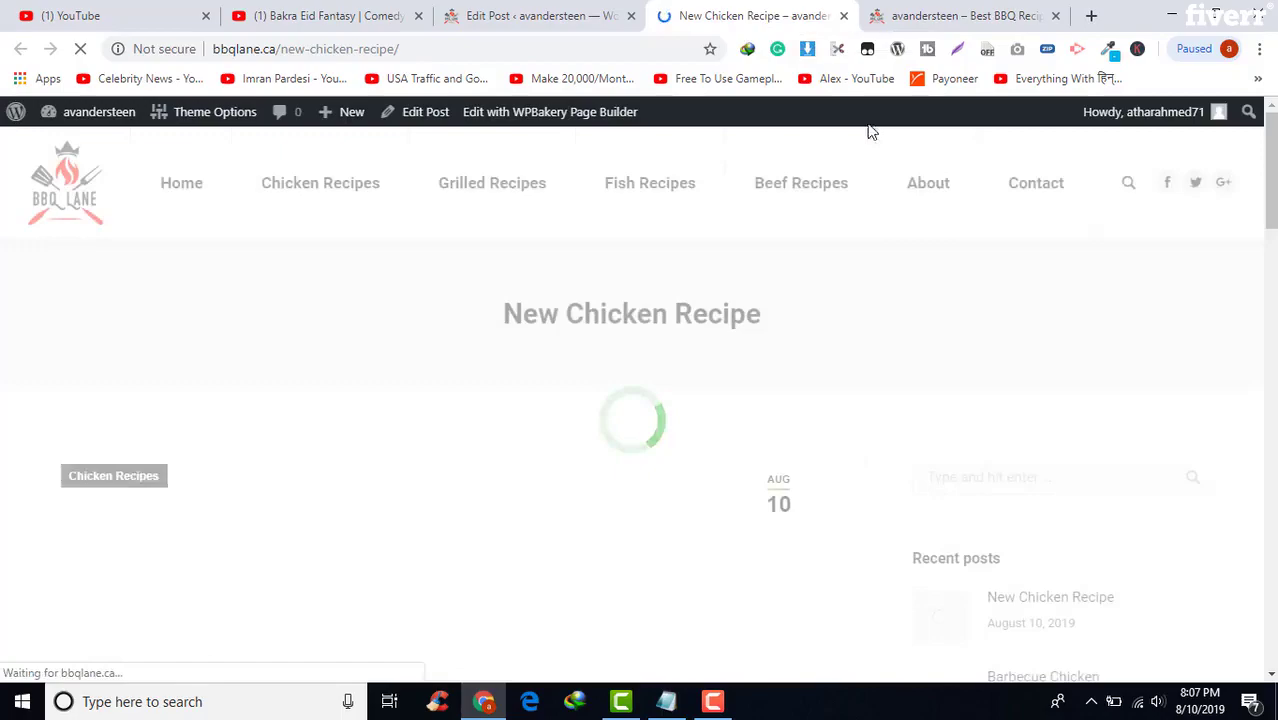
drag(1270, 186, 1270, 150)
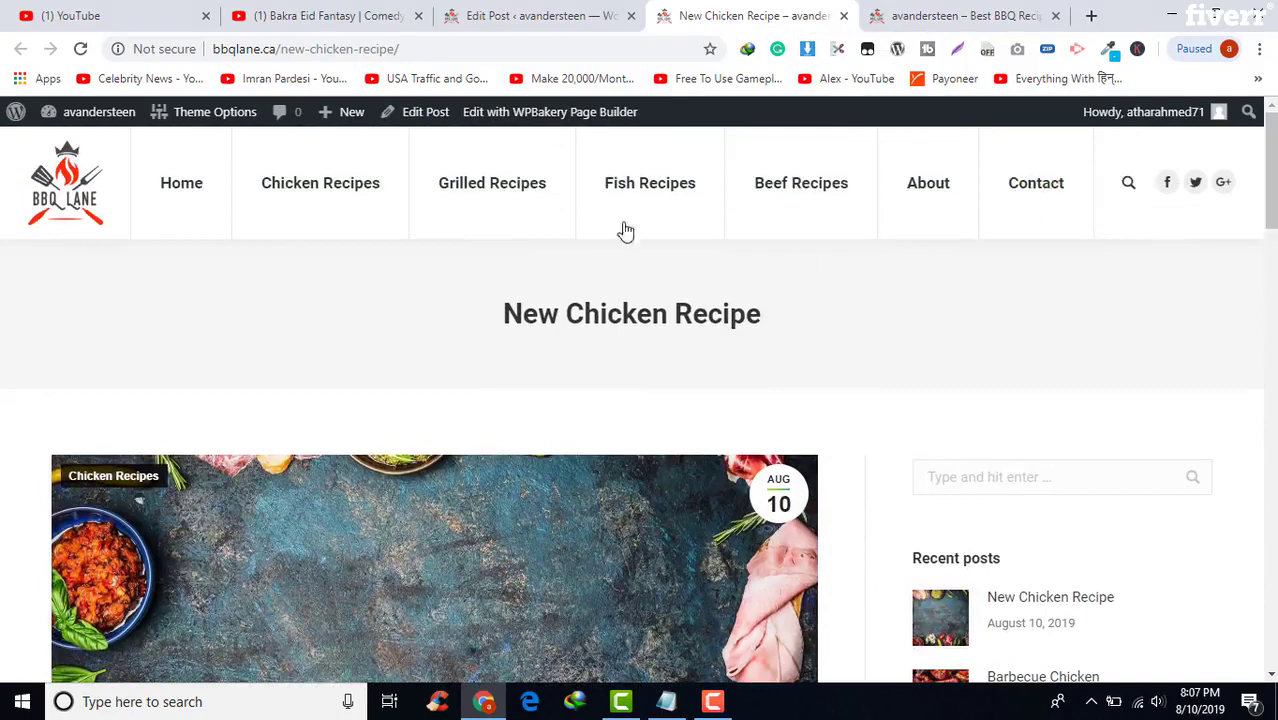
Confirm New Chicken Recipe appears under Chicken Recipes on the bbqlane.ca home page, then return to the editor.
click(192, 190)
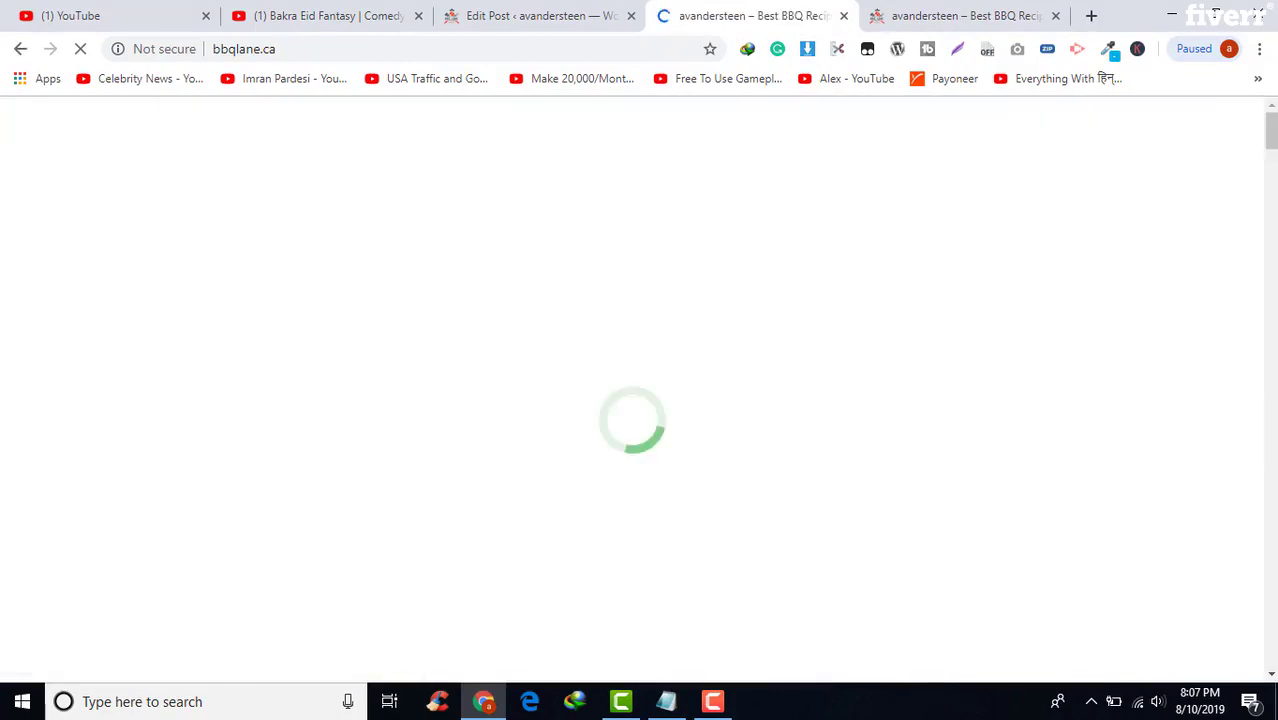
scroll(1273, 185, down, 3)
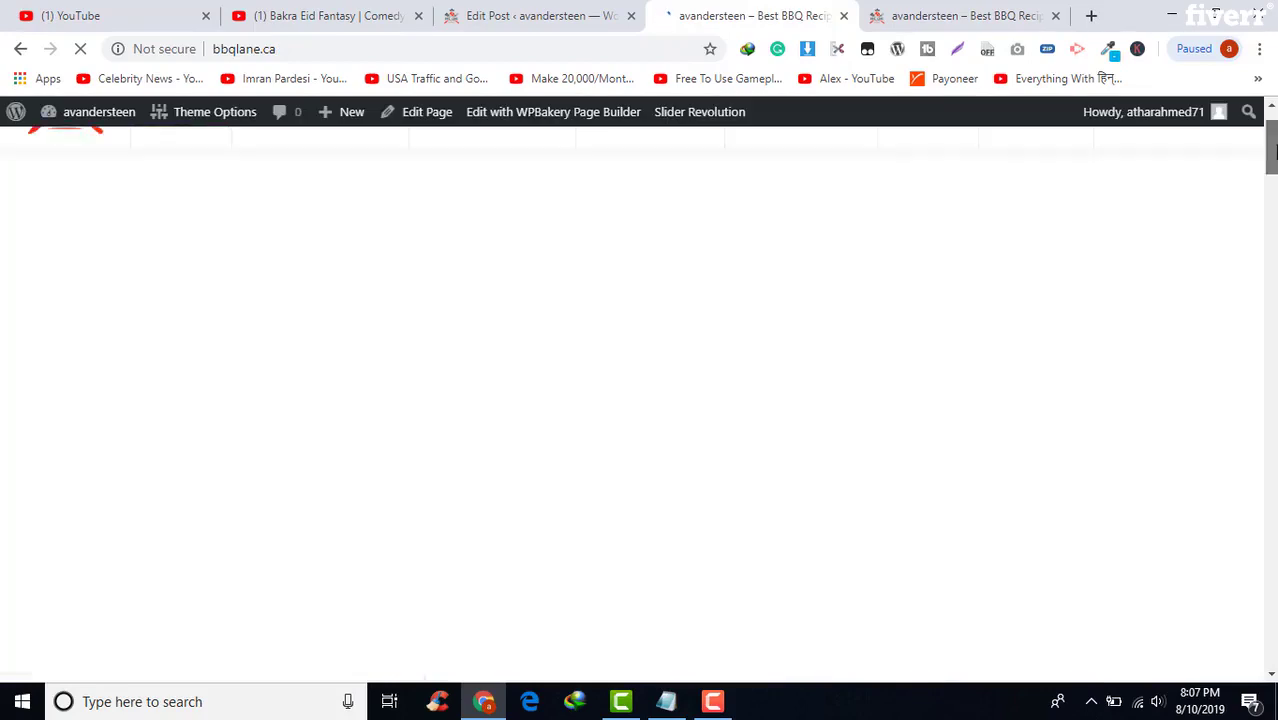
drag(1275, 185, 1273, 335)
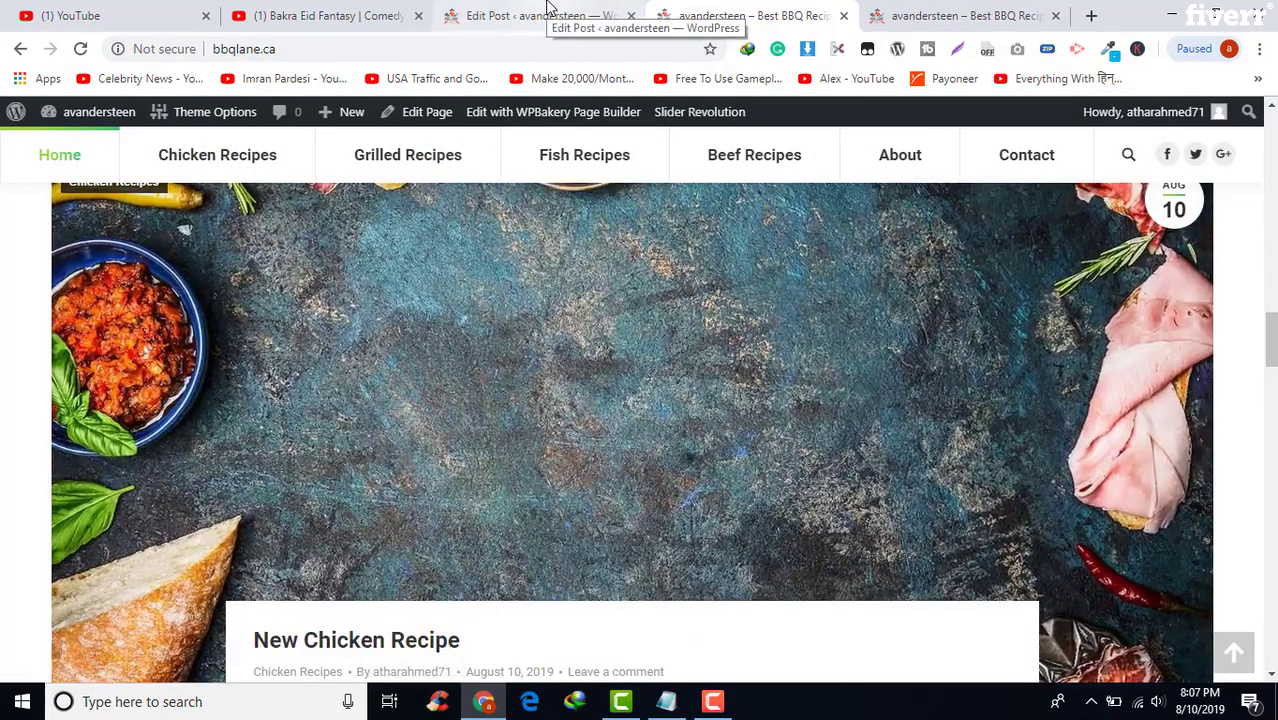
click(547, 8)
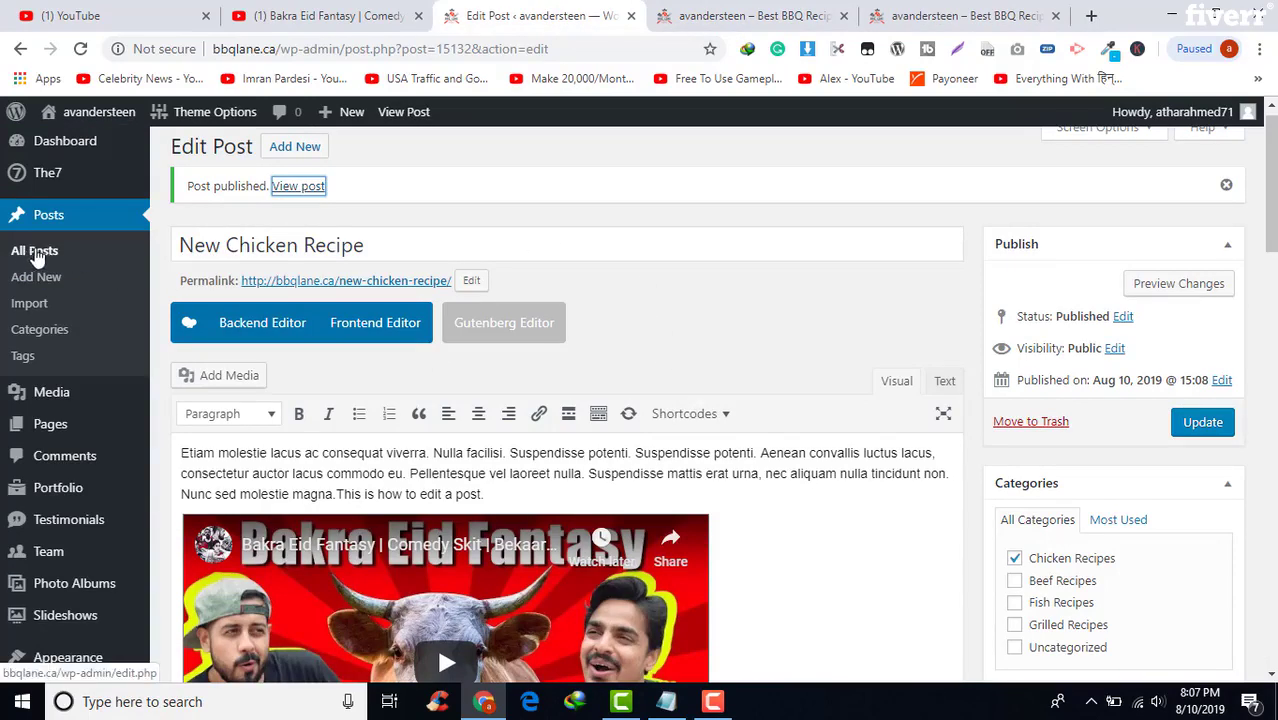
Open the Barbecue Chicken post's editor in a new tab from All Posts.
click(38, 257)
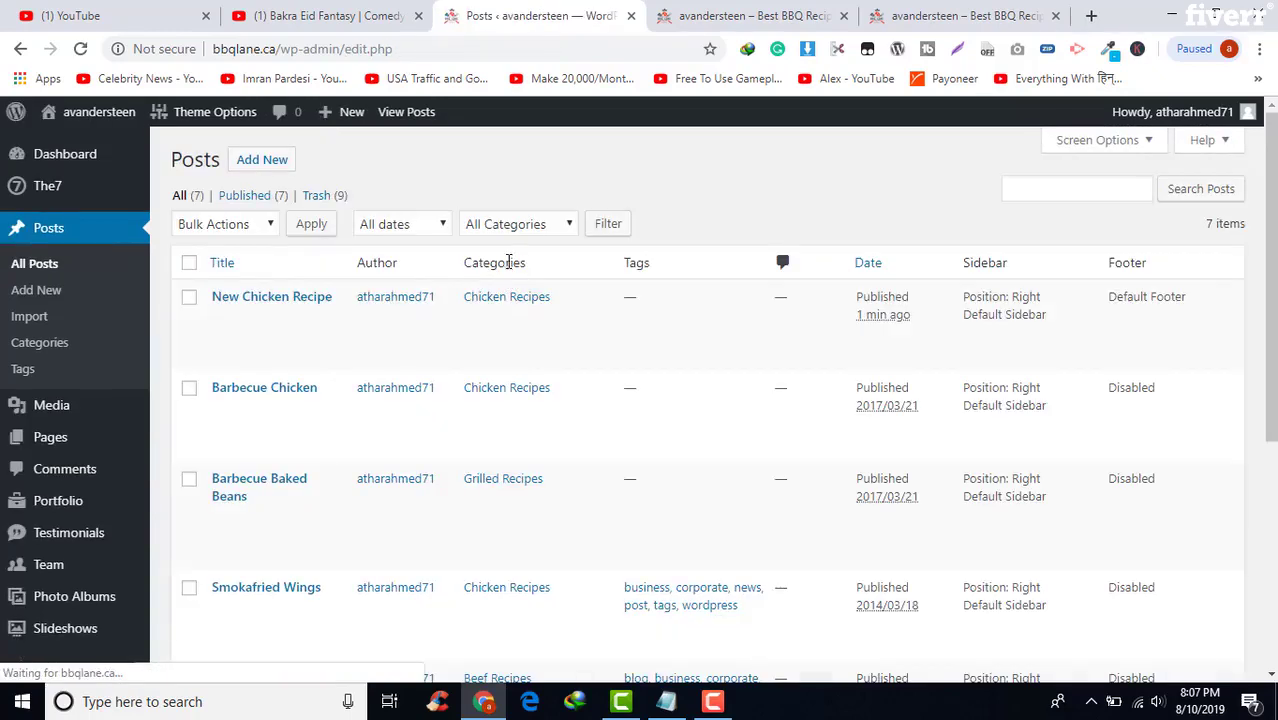
mouse_move(237, 366)
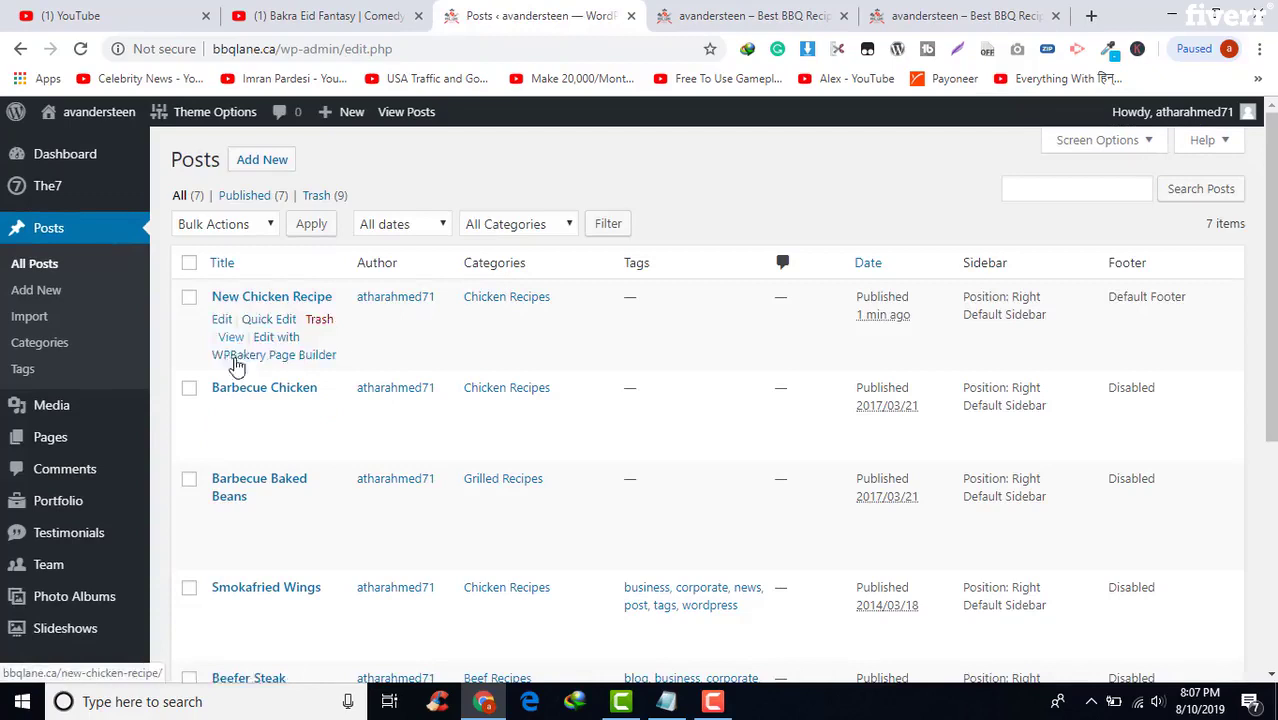
right_click(220, 411)
click(262, 419)
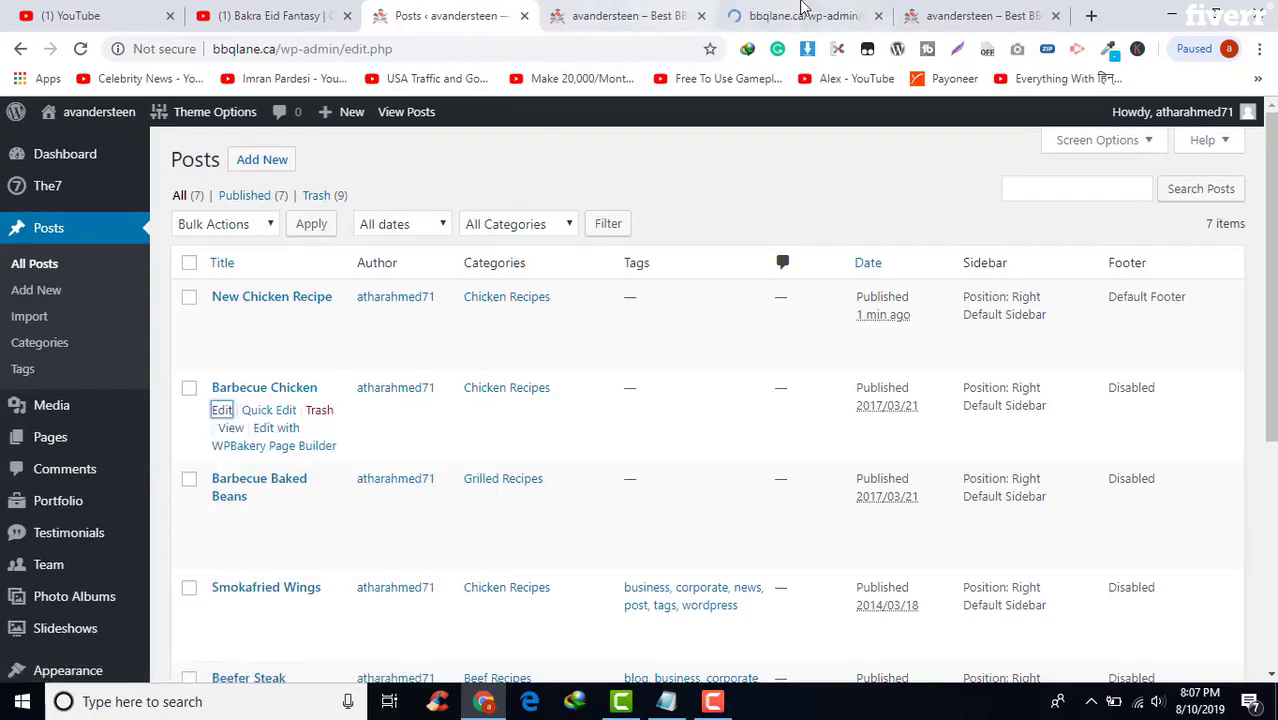
click(802, 15)
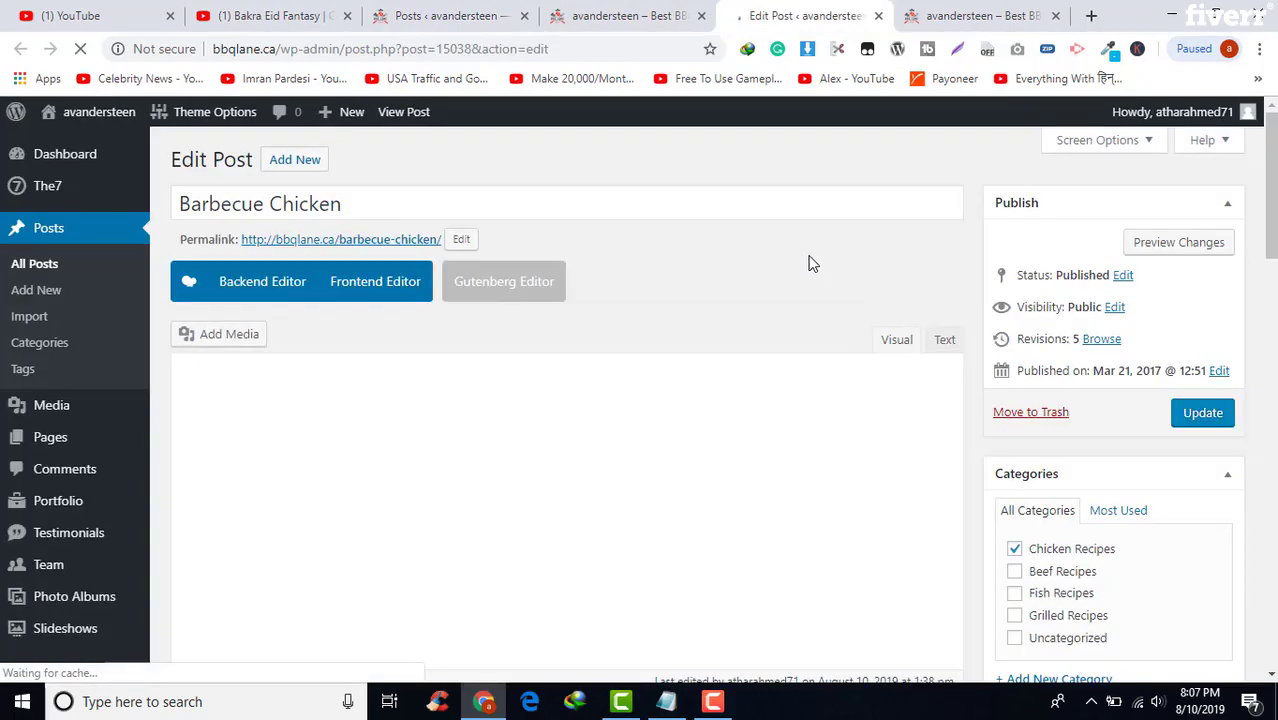
Review the Barbecue Chicken post's text, embedded video and chicken featured image.
click(492, 452)
double_click(439, 449)
click(492, 445)
drag(1266, 220, 1266, 268)
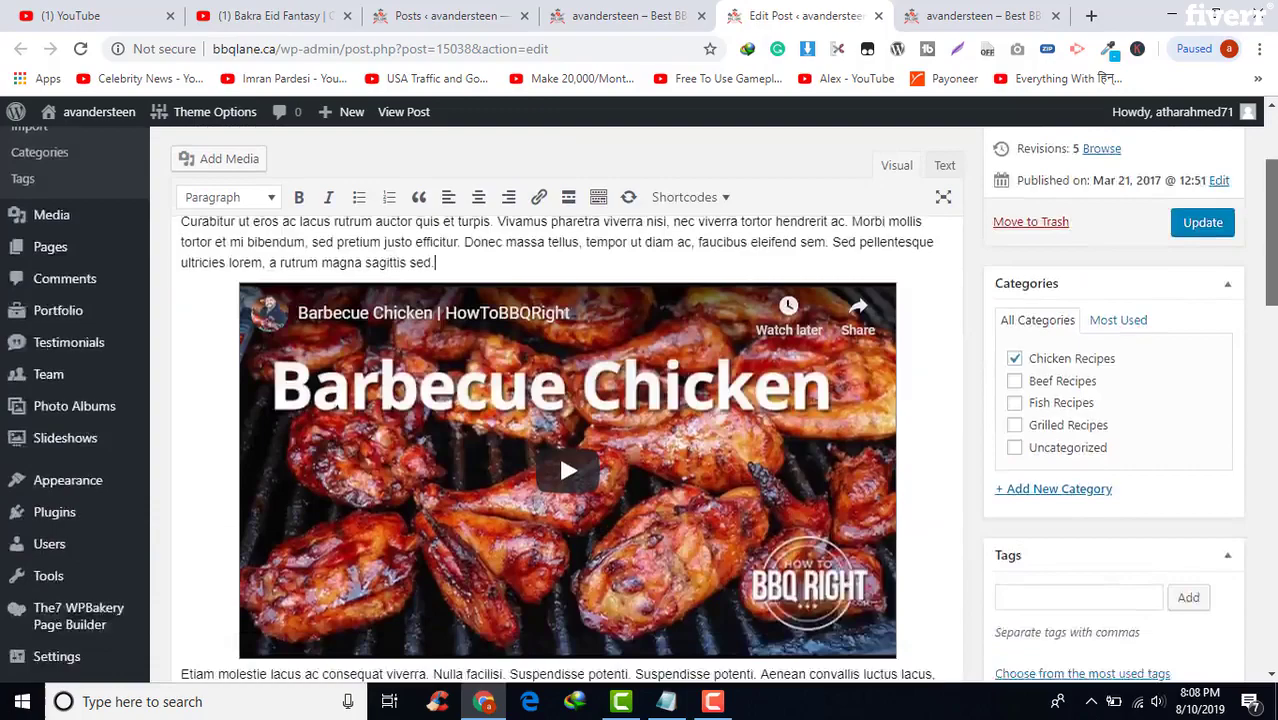
scroll(528, 372, down, 5)
scroll(528, 372, up, 3)
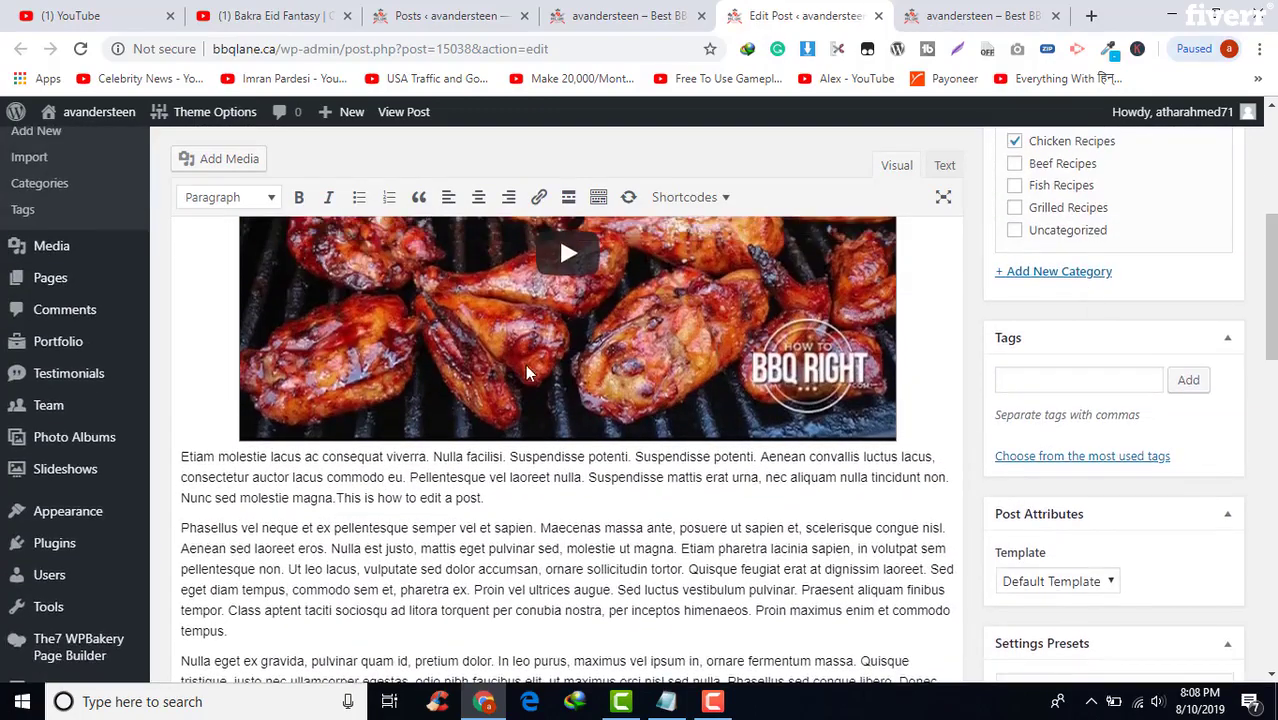
drag(1268, 268, 1268, 363)
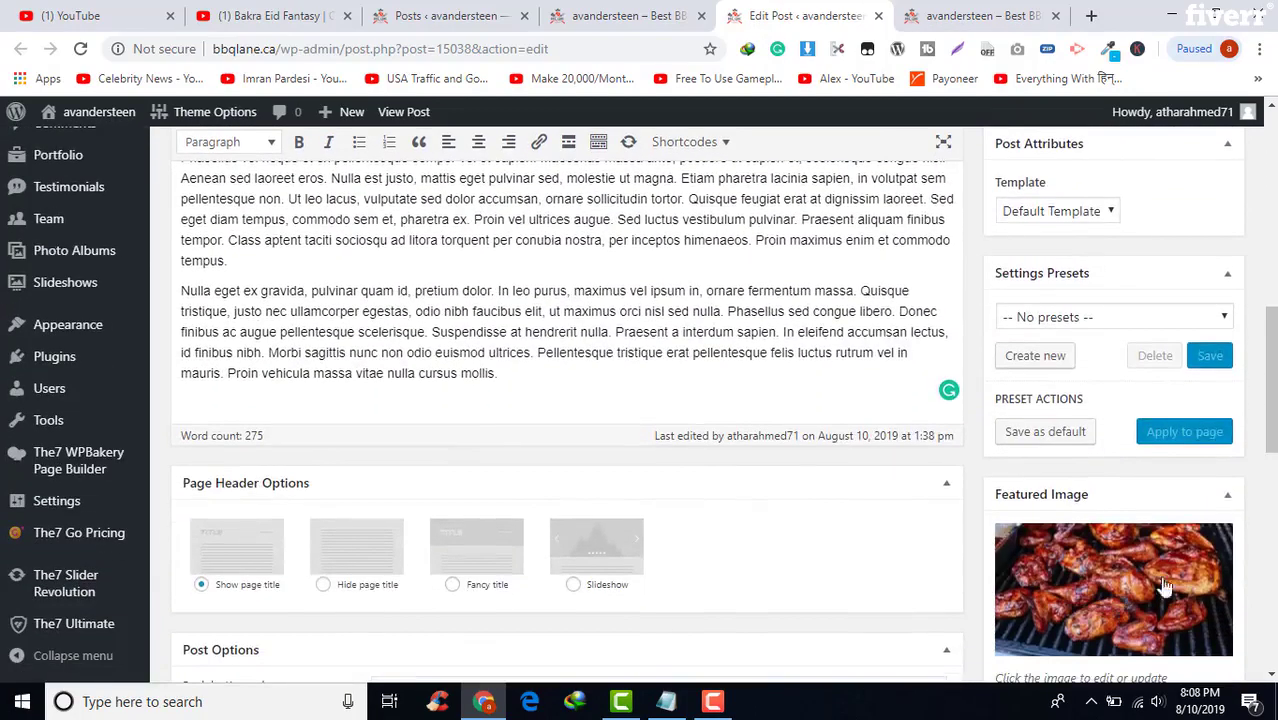
drag(1268, 424, 1260, 480)
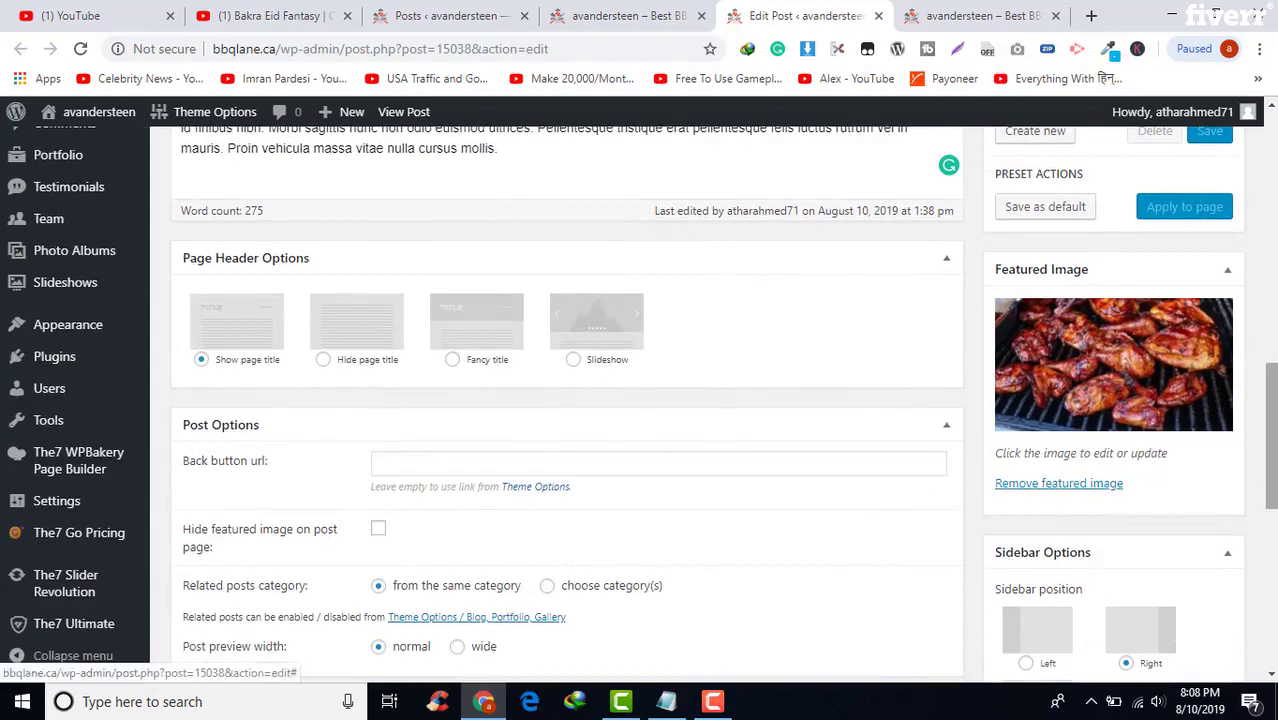
scroll(600, 400, up, 8)
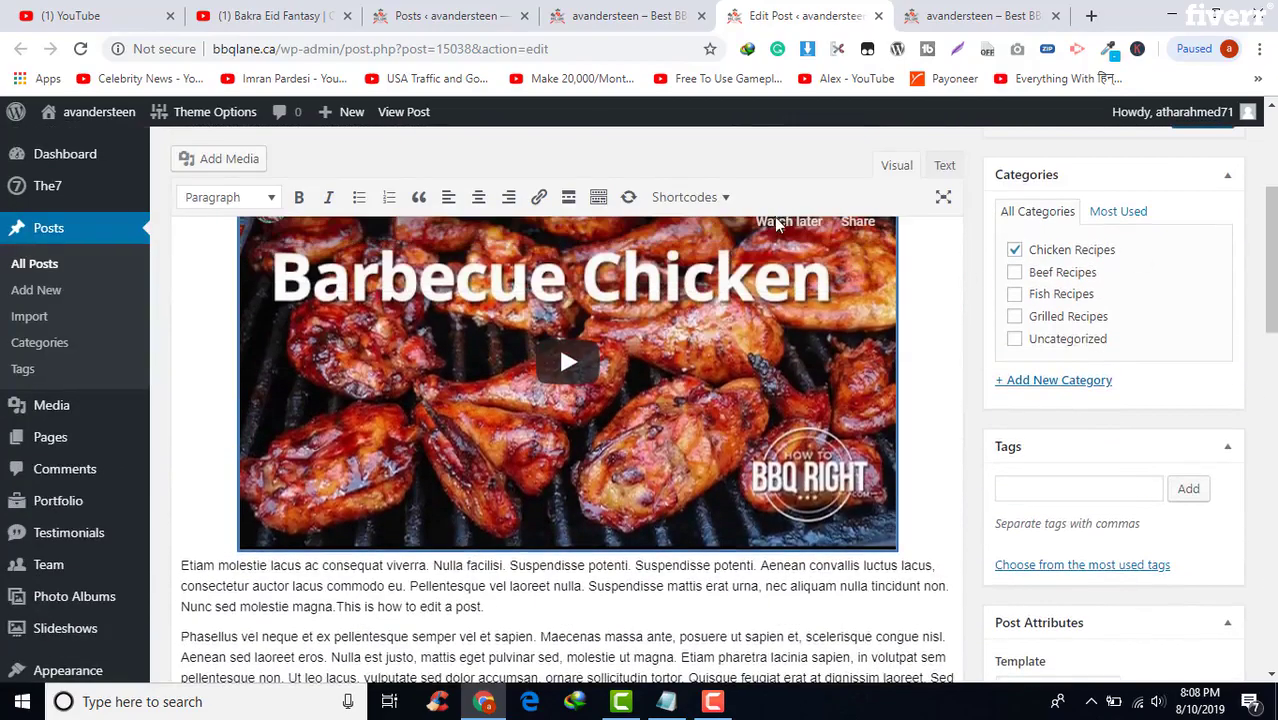